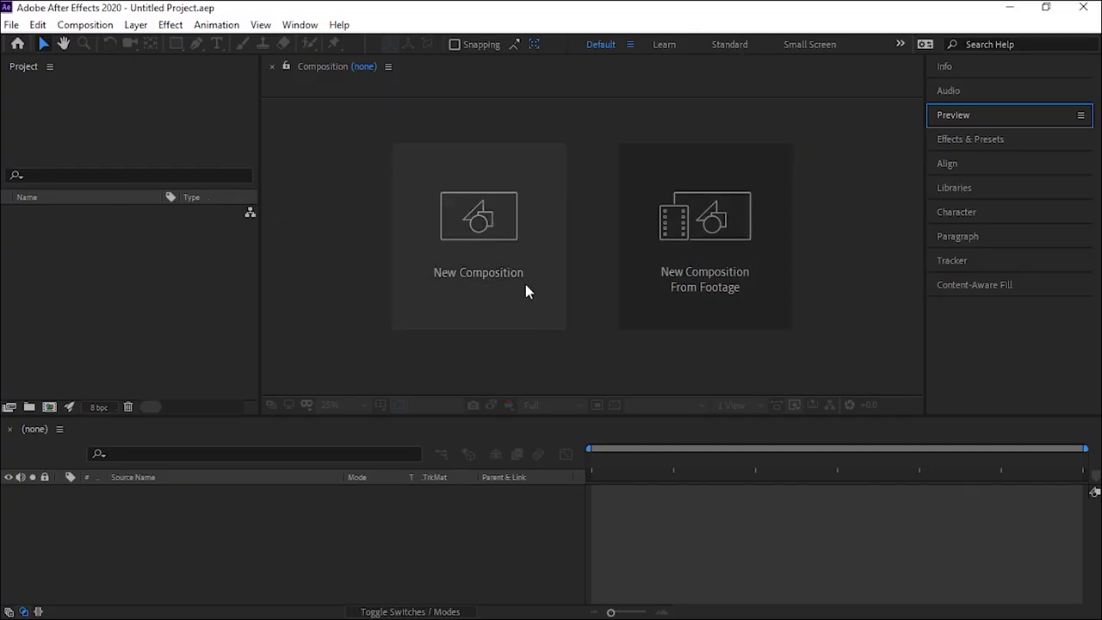
Create Comp 1 with the HDTV 1080 29.97 preset: 1920×1080, 10 seconds long
{"action": "left_click", "coordinate": [483, 241]}
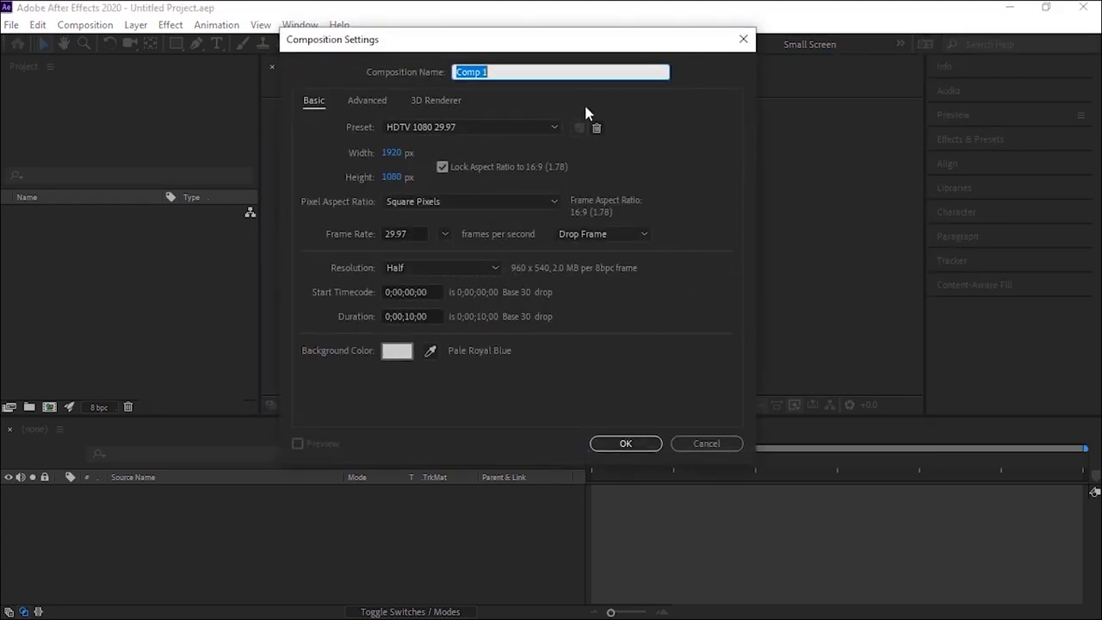
{"action": "left_click", "coordinate": [530, 72]}
{"action": "left_click", "coordinate": [628, 444]}
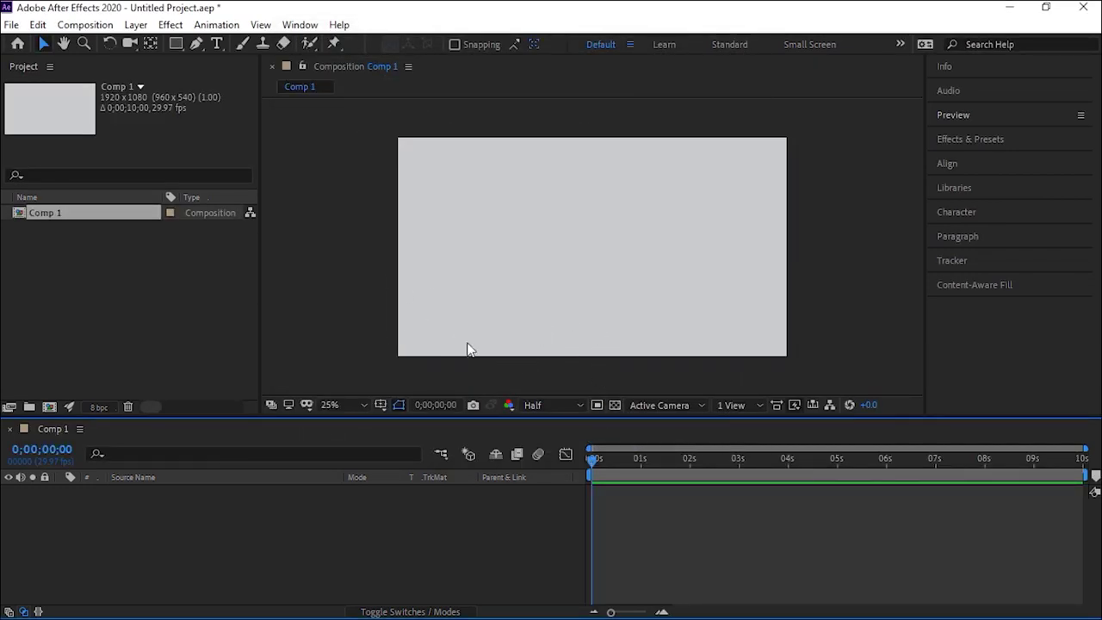
{"action": "left_click", "coordinate": [147, 285]}
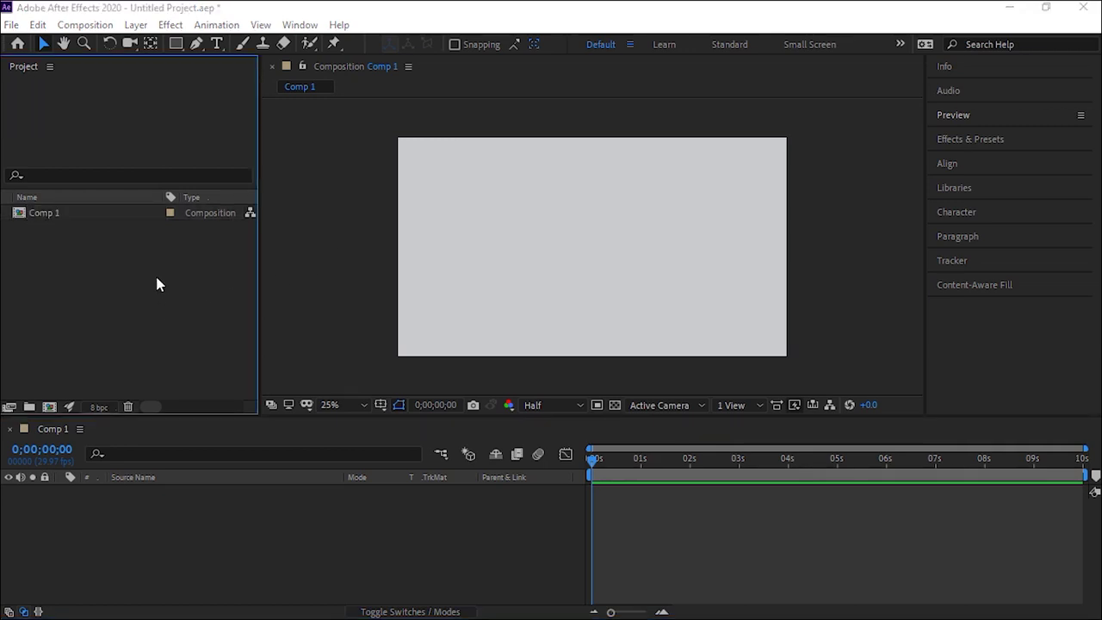
{"action": "key", "text": "ctrl+i"}
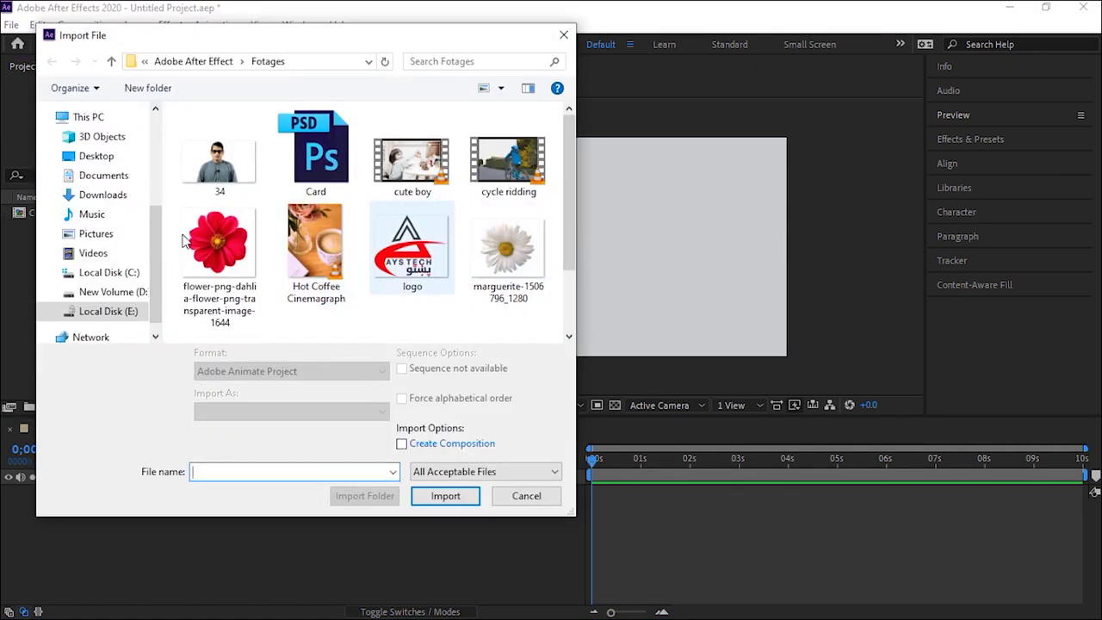
Import the red flower and white marguerite PNGs into the project
{"action": "left_click", "coordinate": [211, 241]}
{"action": "left_click", "coordinate": [507, 250], "text": "ctrl"}
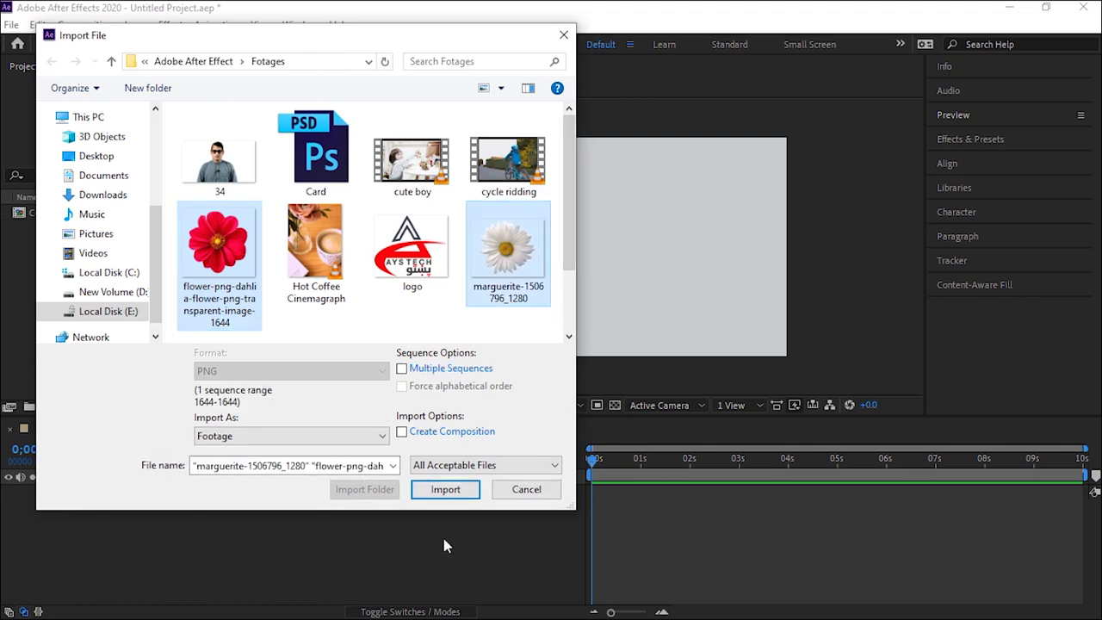
{"action": "left_click", "coordinate": [448, 494]}
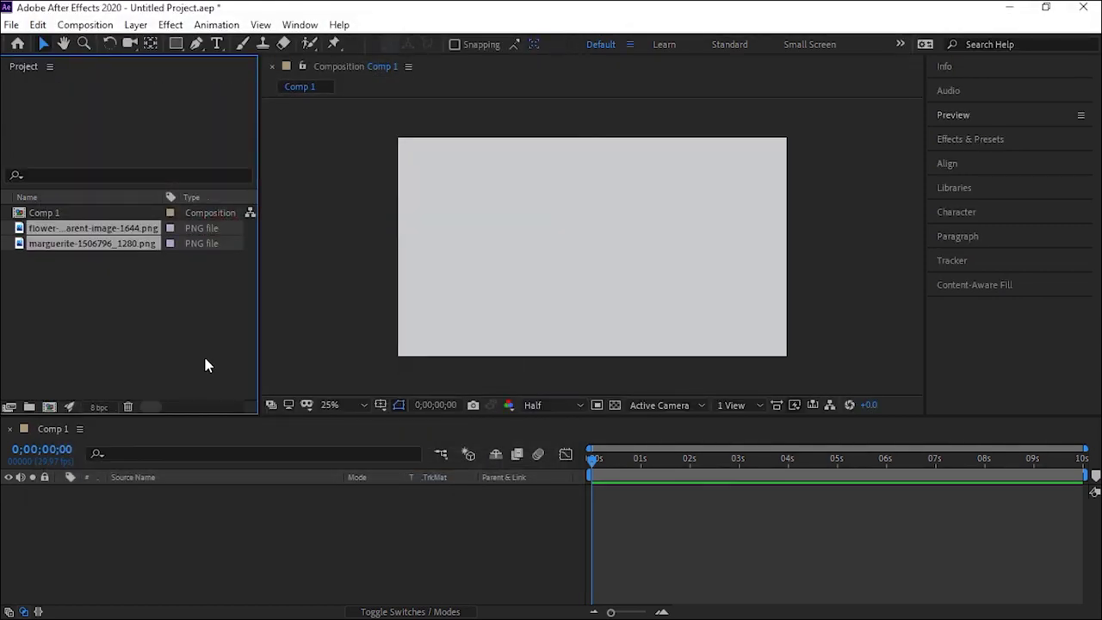
Drag the red flower PNG into Comp 1 as a layer
{"action": "left_click", "coordinate": [152, 292]}
{"action": "left_click", "coordinate": [57, 229]}
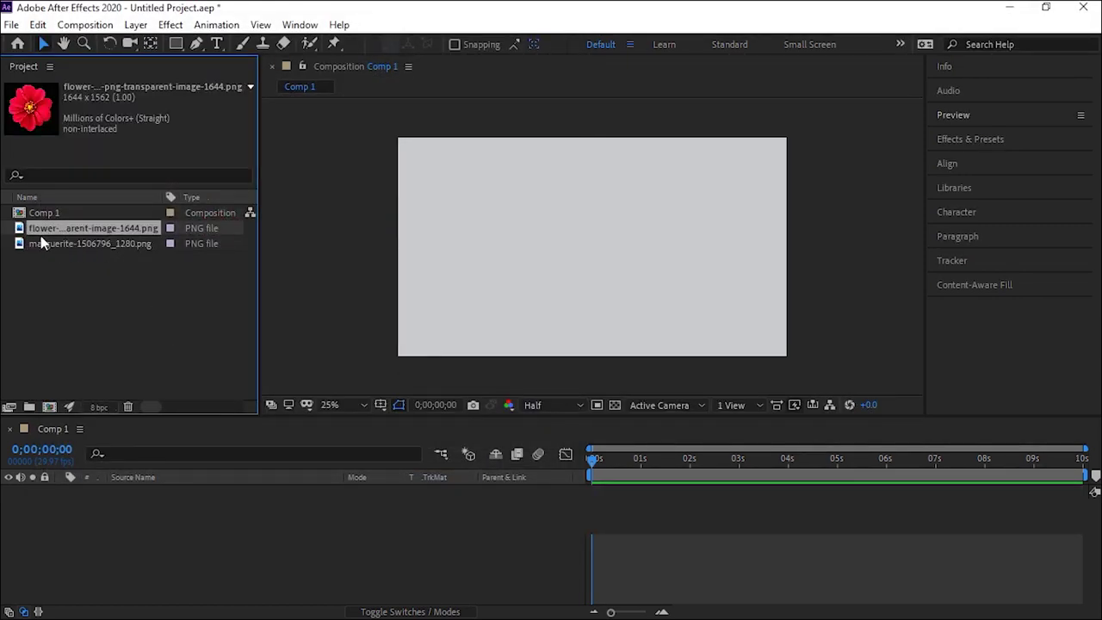
{"action": "left_click_drag", "start_coordinate": [56, 231], "coordinate": [425, 295]}
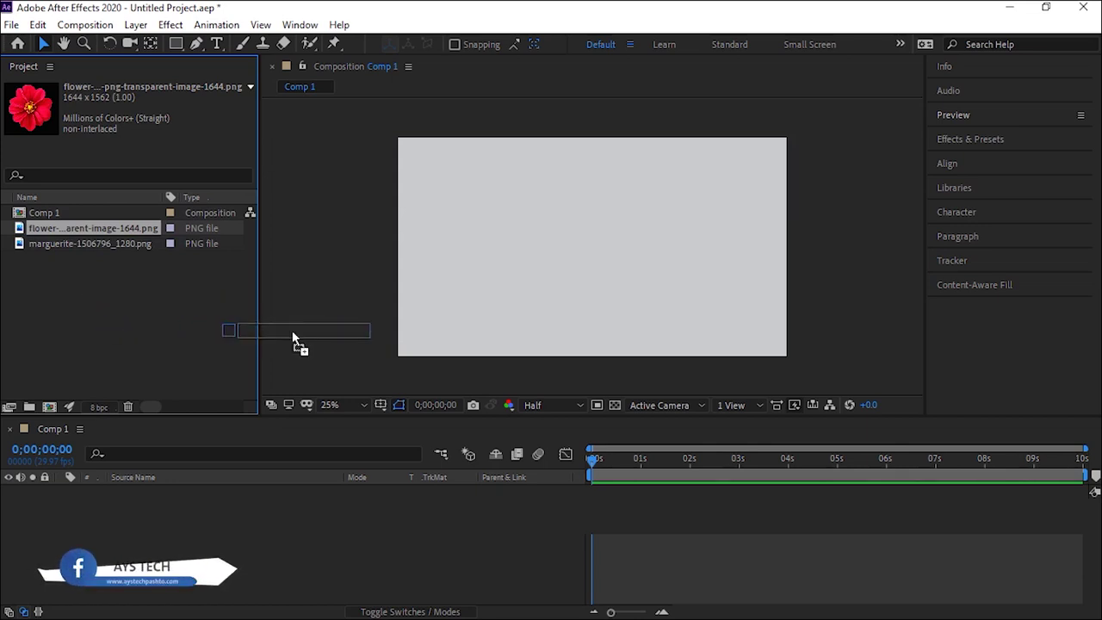
{"action": "mouse_move", "coordinate": [424, 295]}
{"action": "left_mouse_down"}
{"action": "mouse_move", "coordinate": [373, 256]}
{"action": "mouse_move", "coordinate": [440, 258]}
{"action": "mouse_move", "coordinate": [402, 349]}
{"action": "mouse_move", "coordinate": [608, 247]}
{"action": "mouse_move", "coordinate": [490, 293]}
{"action": "mouse_move", "coordinate": [401, 525]}
{"action": "left_mouse_up"}
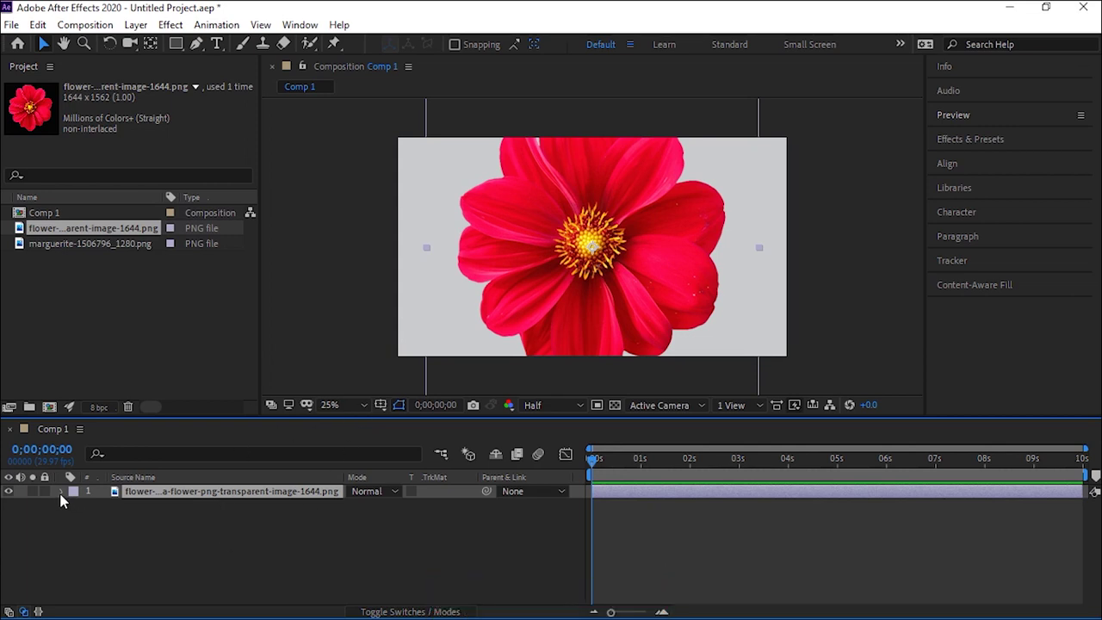
{"action": "left_click", "coordinate": [61, 491]}
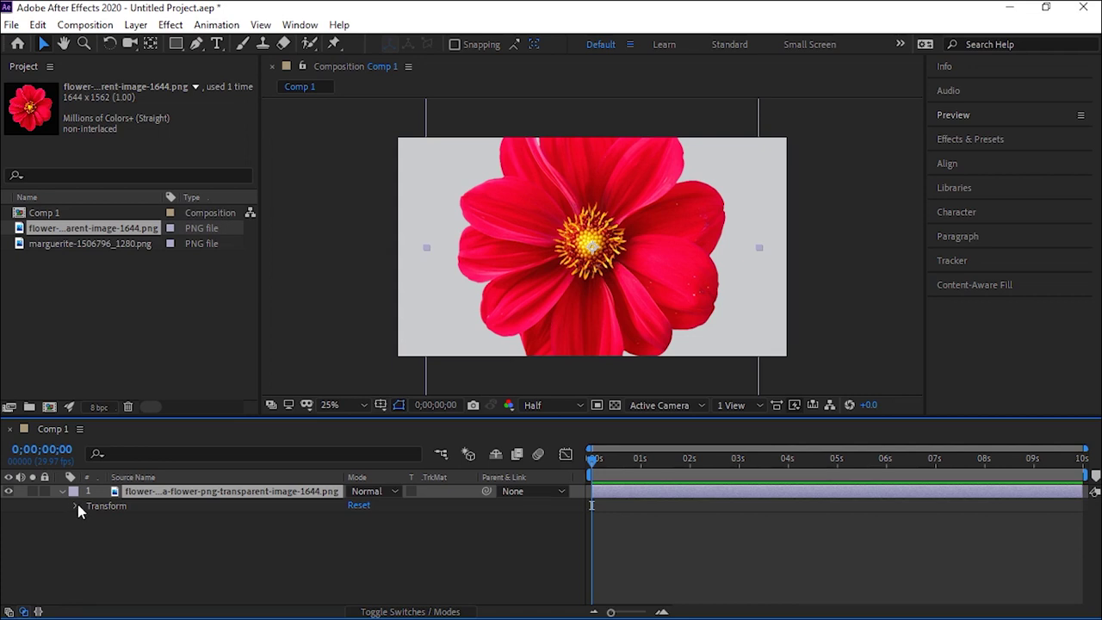
Try out the flower's position, scale, rotation and opacity, then reset the Transform values
{"action": "left_click", "coordinate": [75, 506]}
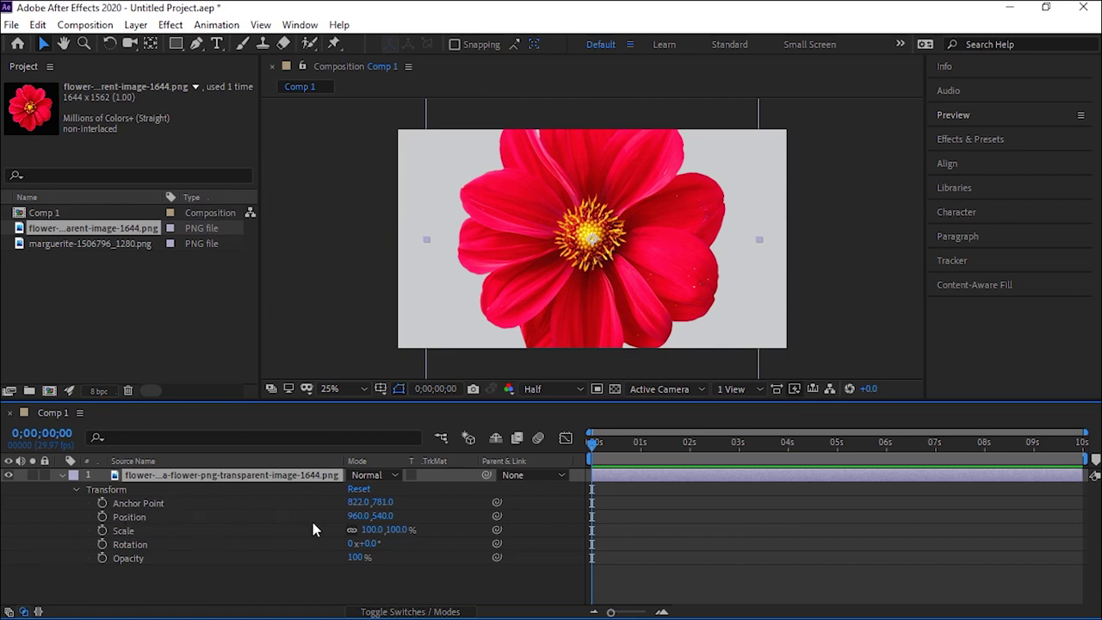
{"action": "left_click_drag", "start_coordinate": [356, 516], "coordinate": [258, 518]}
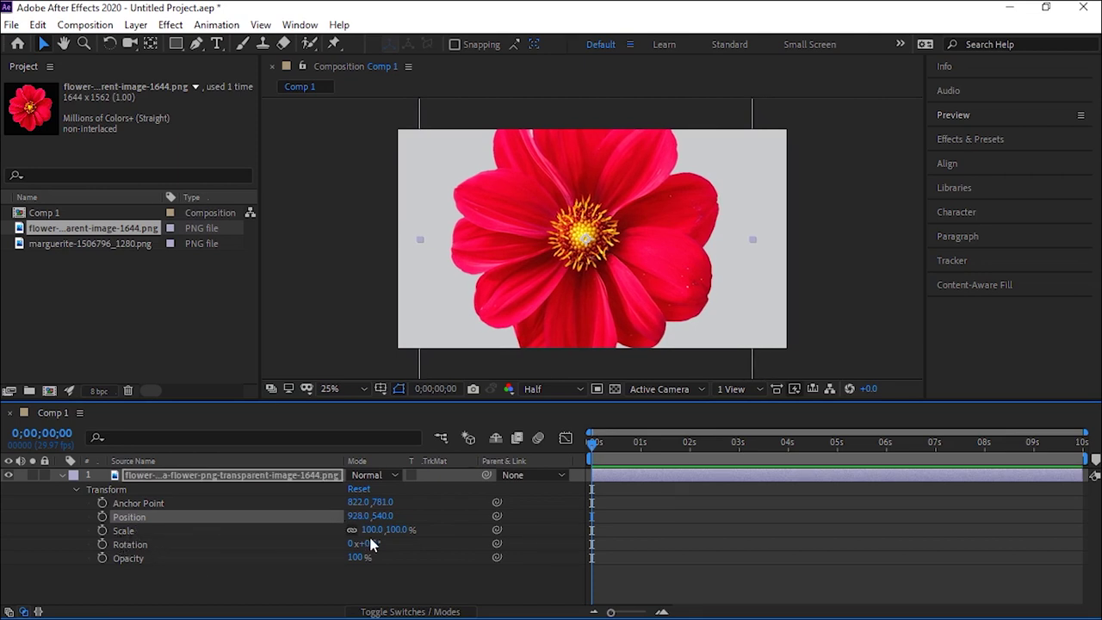
{"action": "mouse_move", "coordinate": [370, 530]}
{"action": "left_mouse_down"}
{"action": "mouse_move", "coordinate": [342, 540]}
{"action": "mouse_move", "coordinate": [370, 536]}
{"action": "left_mouse_up"}
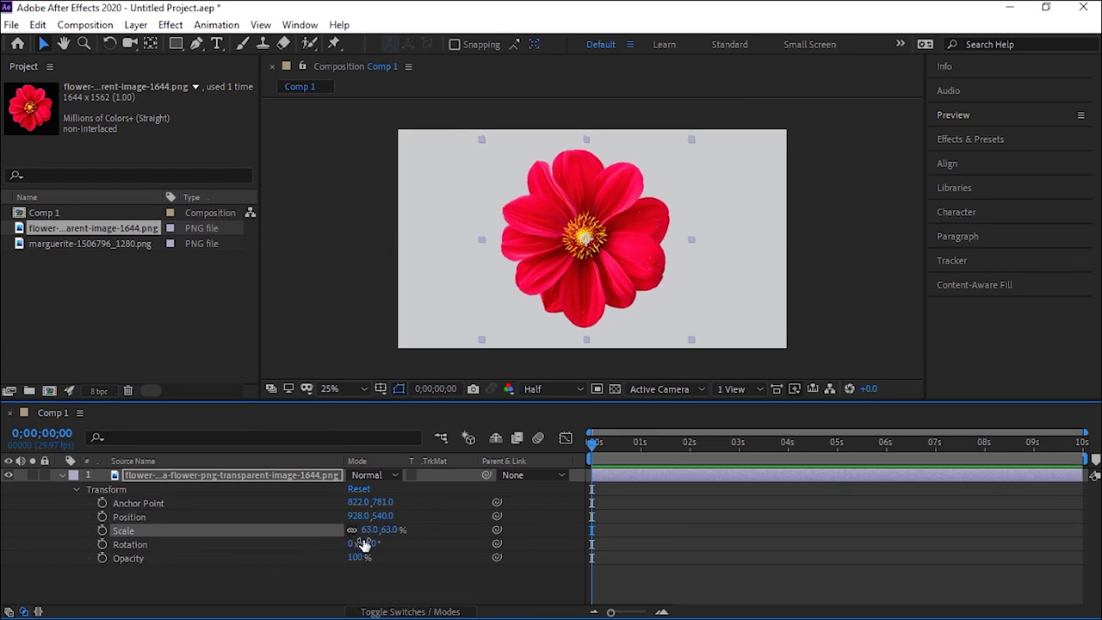
{"action": "mouse_move", "coordinate": [360, 543]}
{"action": "left_mouse_down"}
{"action": "mouse_move", "coordinate": [337, 530]}
{"action": "mouse_move", "coordinate": [406, 537]}
{"action": "left_mouse_up"}
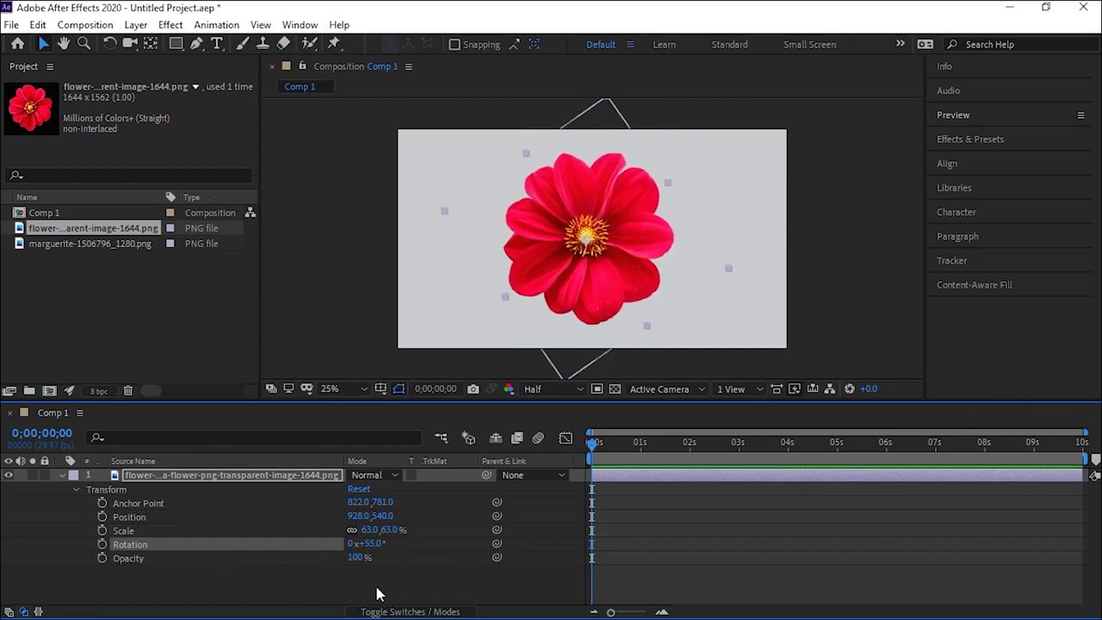
{"action": "mouse_move", "coordinate": [355, 556]}
{"action": "left_mouse_down"}
{"action": "mouse_move", "coordinate": [305, 563]}
{"action": "mouse_move", "coordinate": [411, 563]}
{"action": "left_mouse_up"}
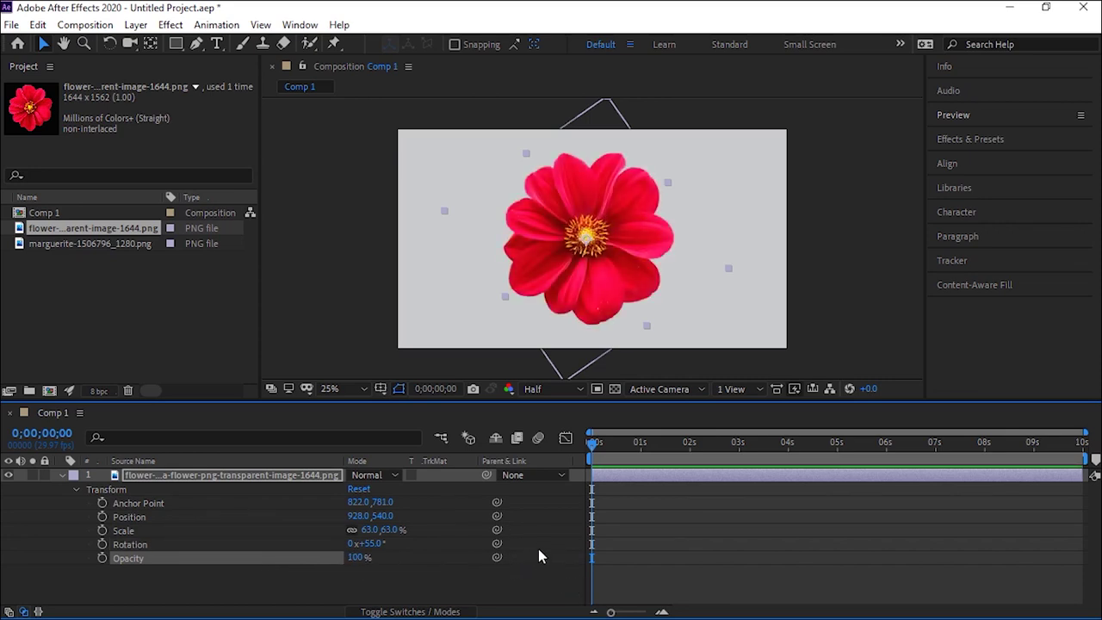
{"action": "left_click", "coordinate": [353, 489]}
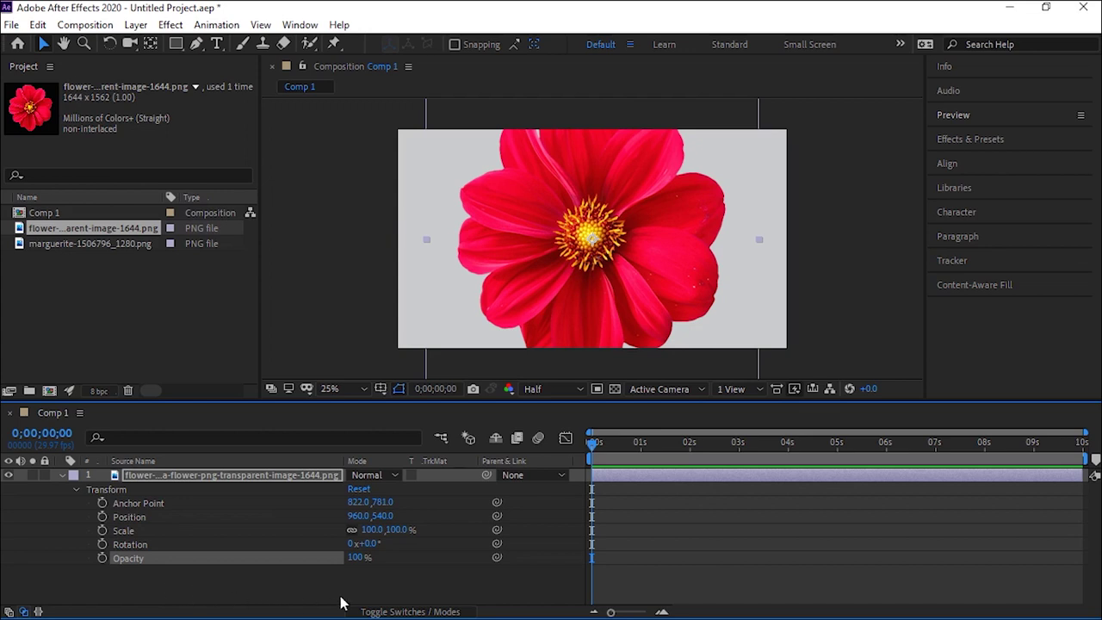
Scrub the red flower's Scale down to 70%
{"action": "left_click_drag", "start_coordinate": [386, 530], "coordinate": [379, 536]}
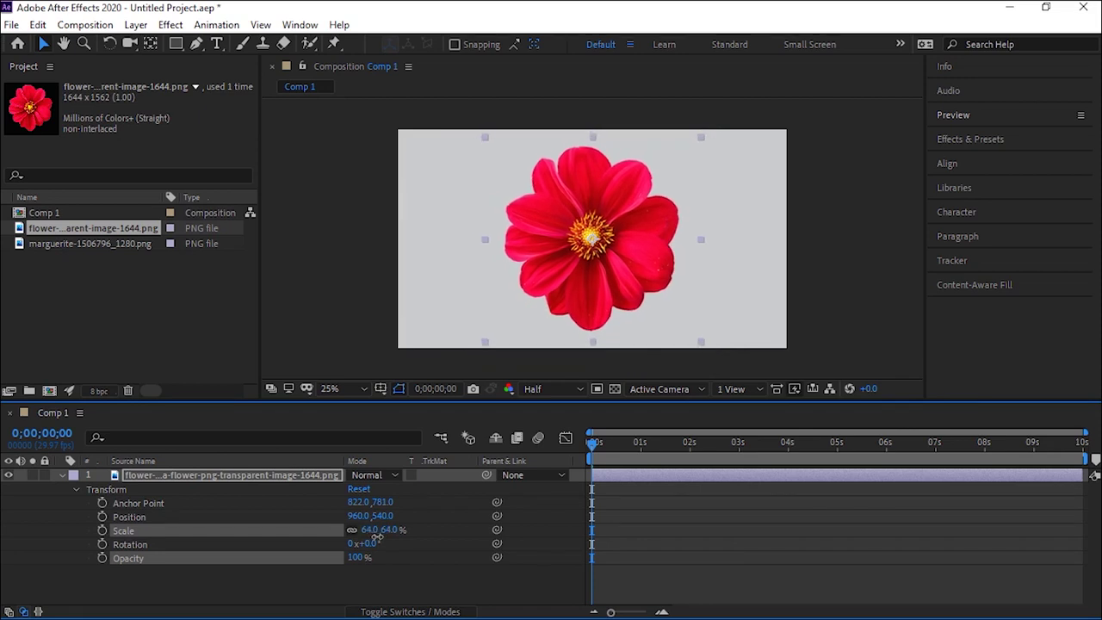
{"action": "left_click_drag", "start_coordinate": [379, 535], "coordinate": [380, 535]}
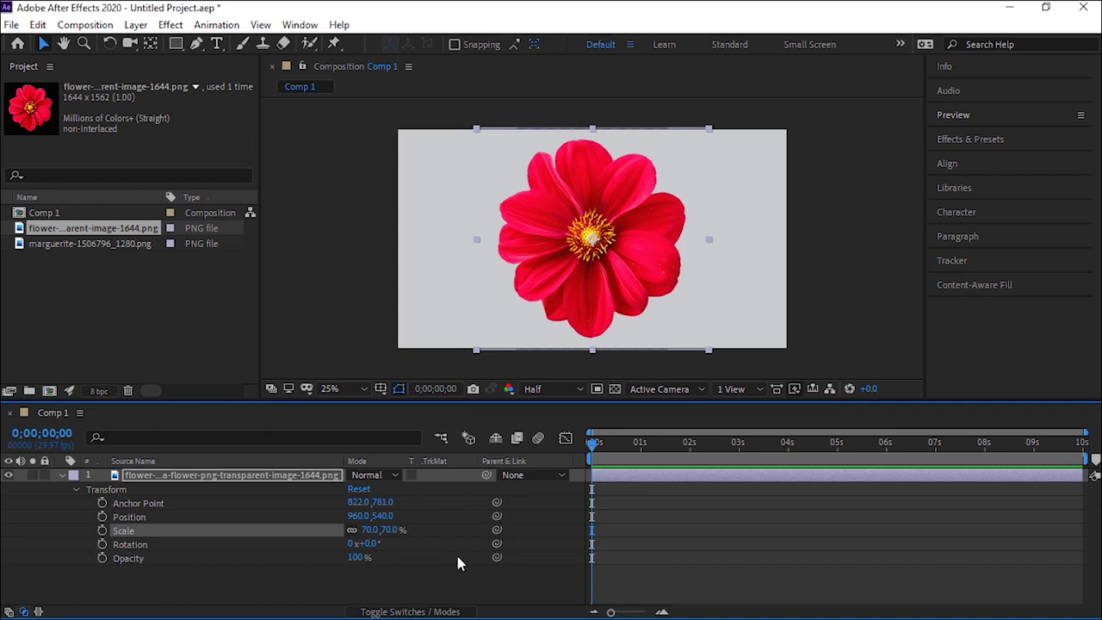
{"action": "left_click", "coordinate": [338, 574]}
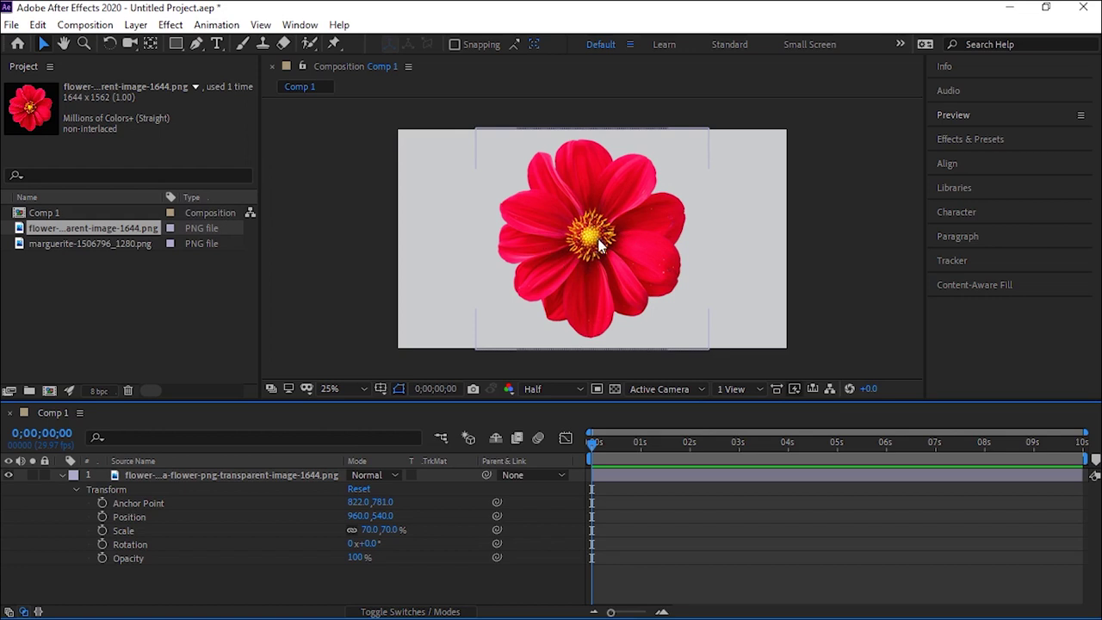
Move the playhead back to 0 s and set the red flower's Scale to 0%
{"action": "left_click_drag", "start_coordinate": [594, 445], "coordinate": [646, 443]}
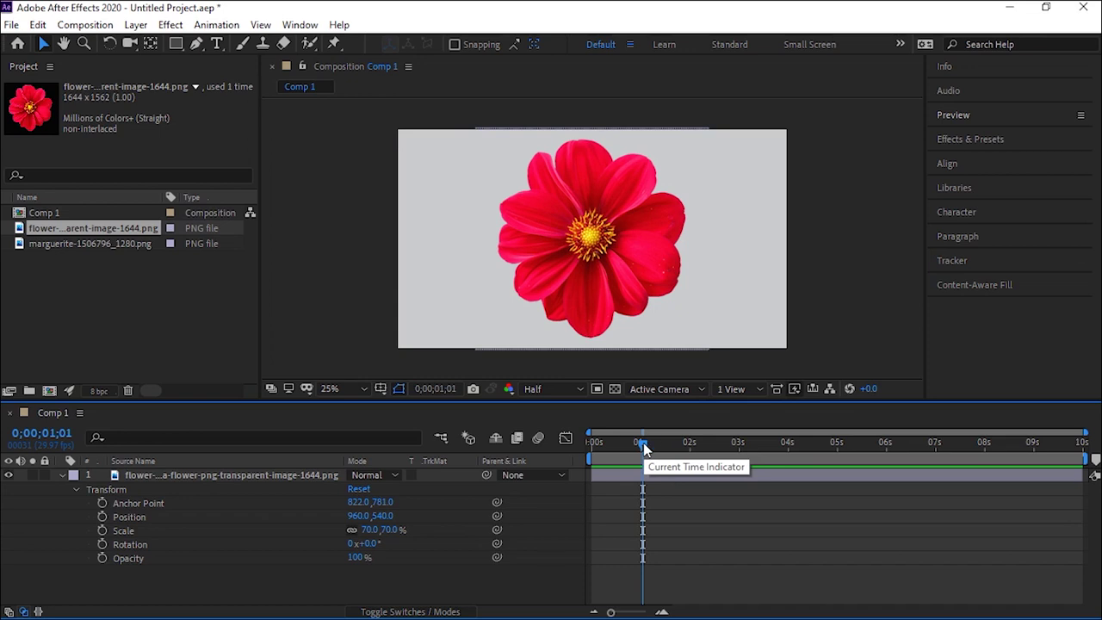
{"action": "left_click_drag", "start_coordinate": [642, 443], "coordinate": [589, 456]}
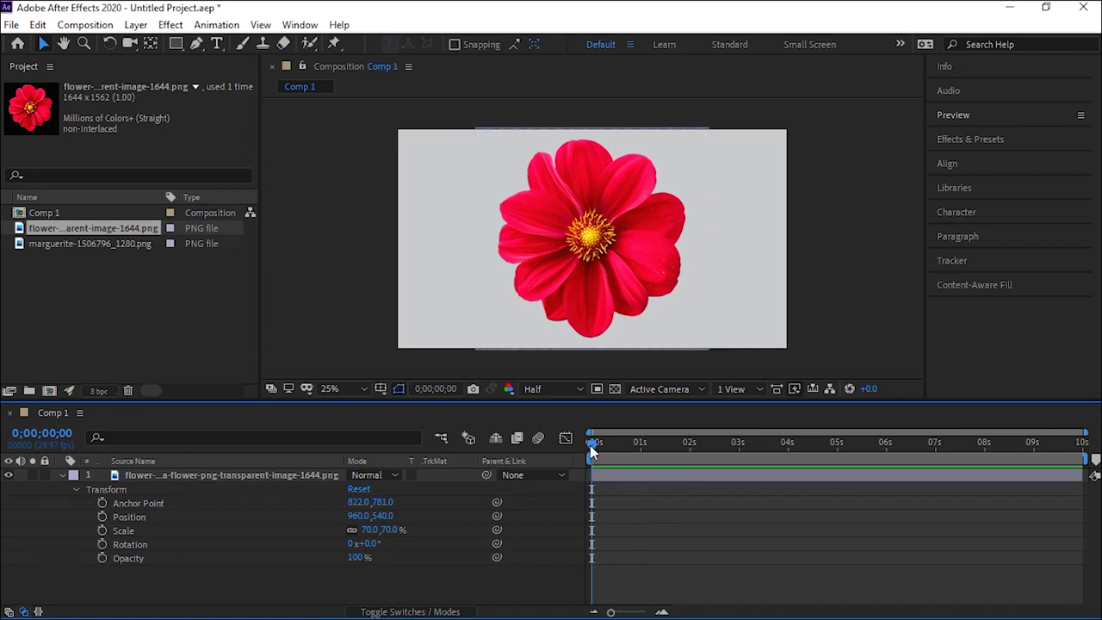
{"action": "key", "text": "Return"}
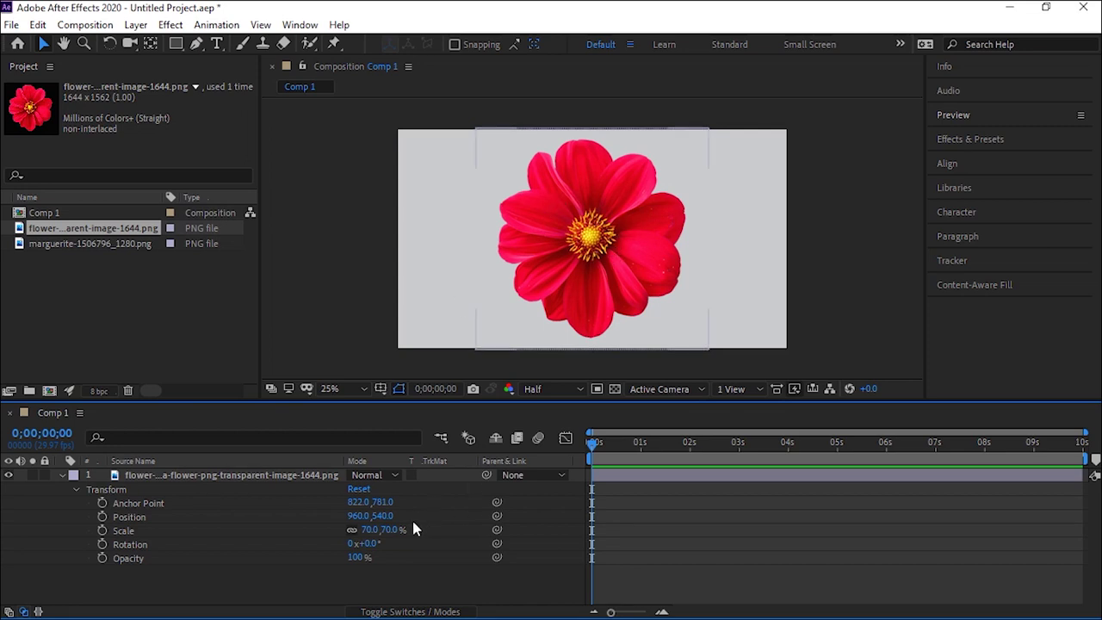
{"action": "left_click", "coordinate": [369, 530]}
{"action": "type", "text": "0"}
{"action": "key", "text": "Return"}
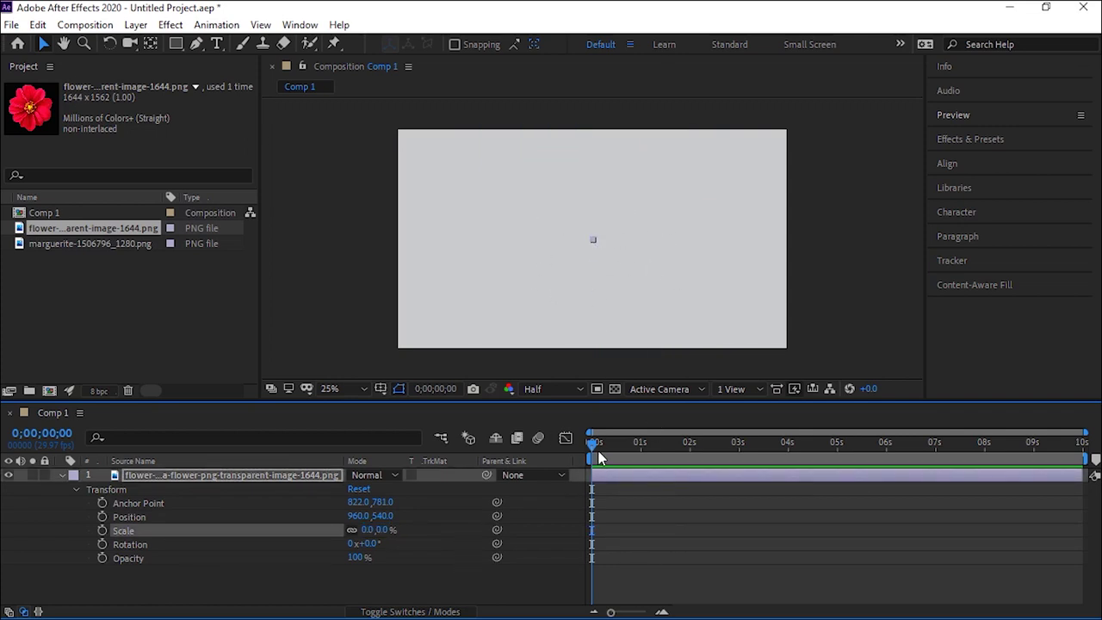
{"action": "left_click_drag", "start_coordinate": [591, 448], "coordinate": [585, 443]}
Add a 0% Scale keyframe at 0 seconds using the Scale stopwatch
{"action": "left_click", "coordinate": [102, 530]}
{"action": "left_click_drag", "start_coordinate": [591, 448], "coordinate": [629, 446]}
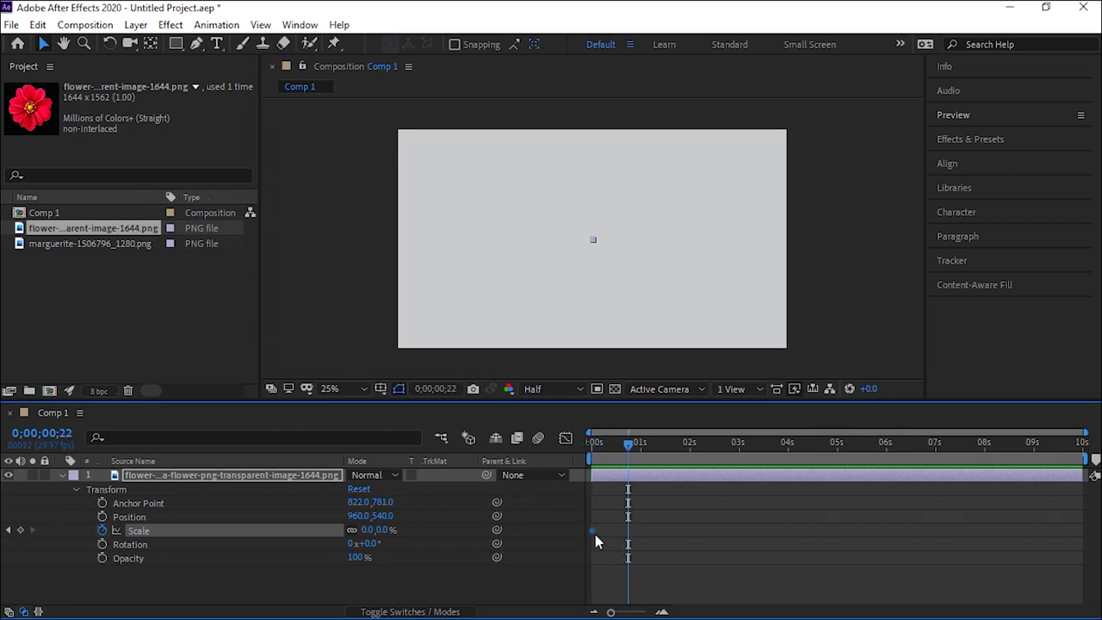
{"action": "left_click_drag", "start_coordinate": [626, 448], "coordinate": [567, 450]}
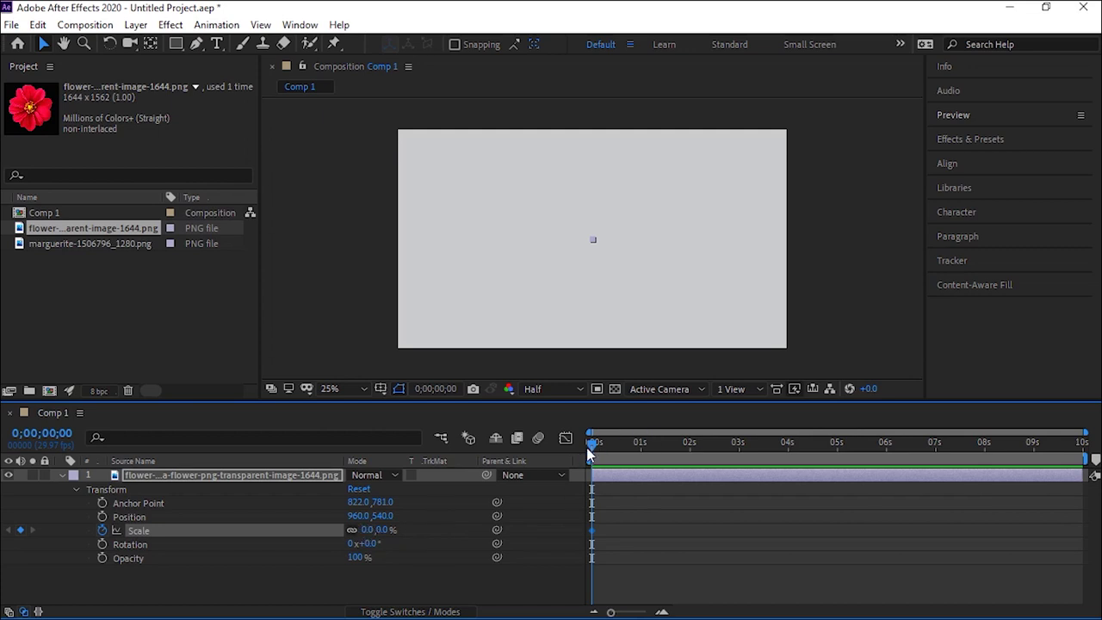
Add a 70% Scale keyframe at about 1 second
{"action": "left_click_drag", "start_coordinate": [593, 445], "coordinate": [643, 452]}
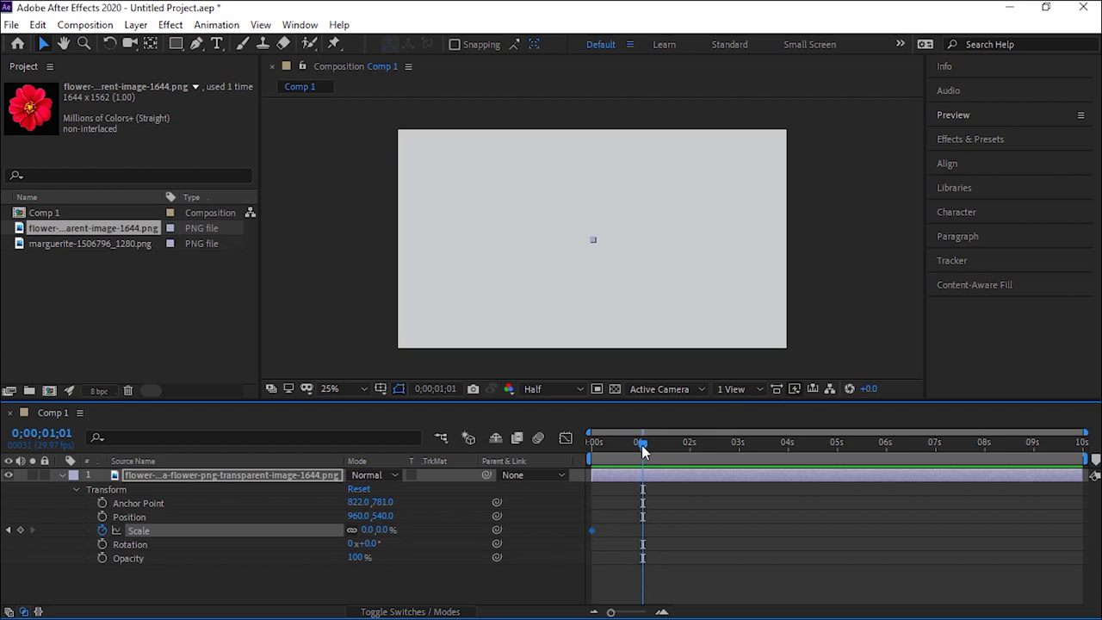
{"action": "left_click", "coordinate": [373, 529]}
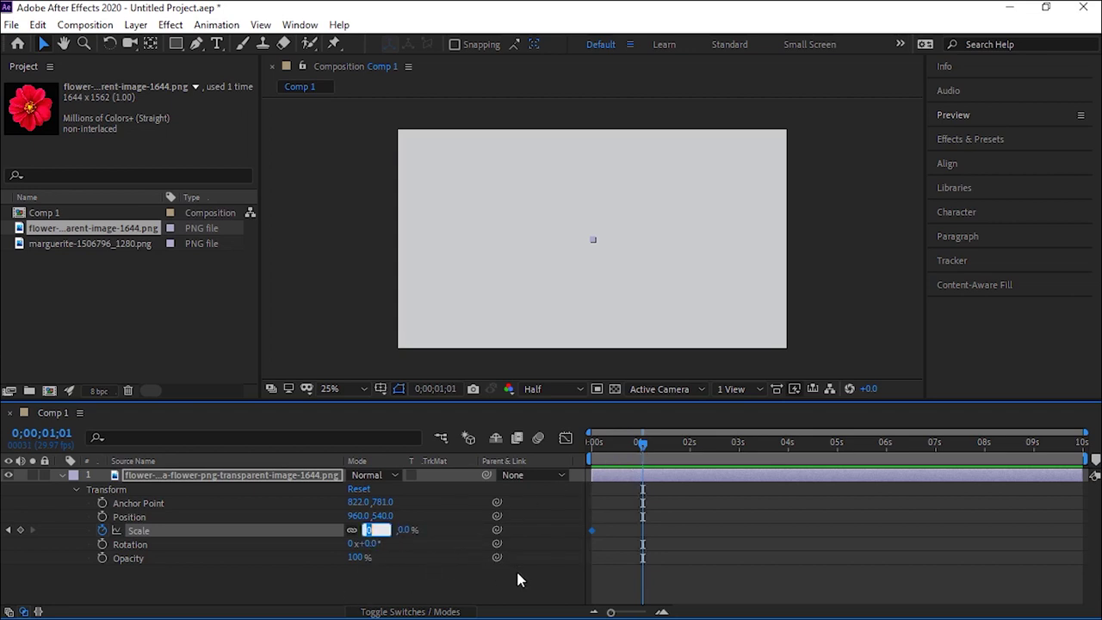
{"action": "type", "text": "70"}
{"action": "key", "text": "Return"}
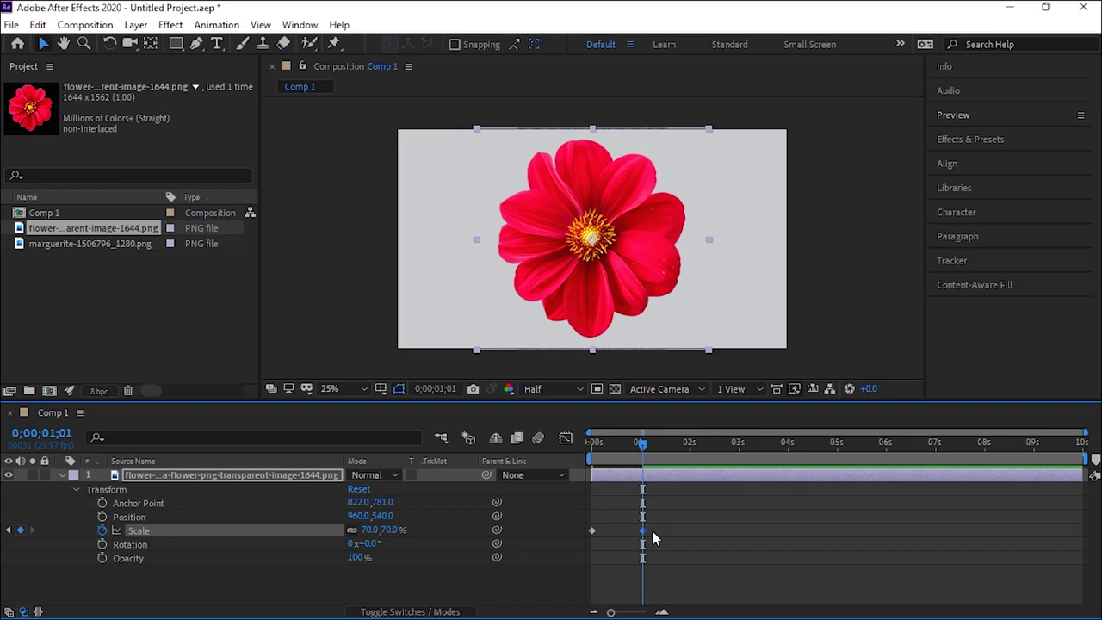
{"action": "left_click_drag", "start_coordinate": [643, 443], "coordinate": [677, 442]}
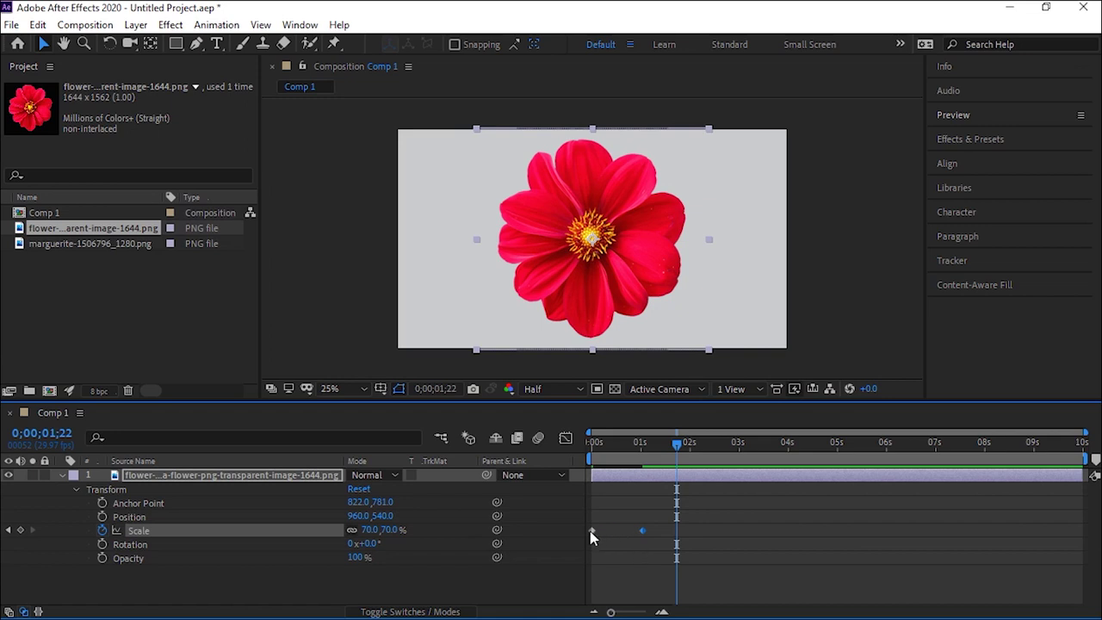
Preview the flower's scale-up animation from the start of the comp
{"action": "mouse_move", "coordinate": [590, 529]}
{"action": "left_click_drag", "start_coordinate": [680, 444], "coordinate": [528, 458]}
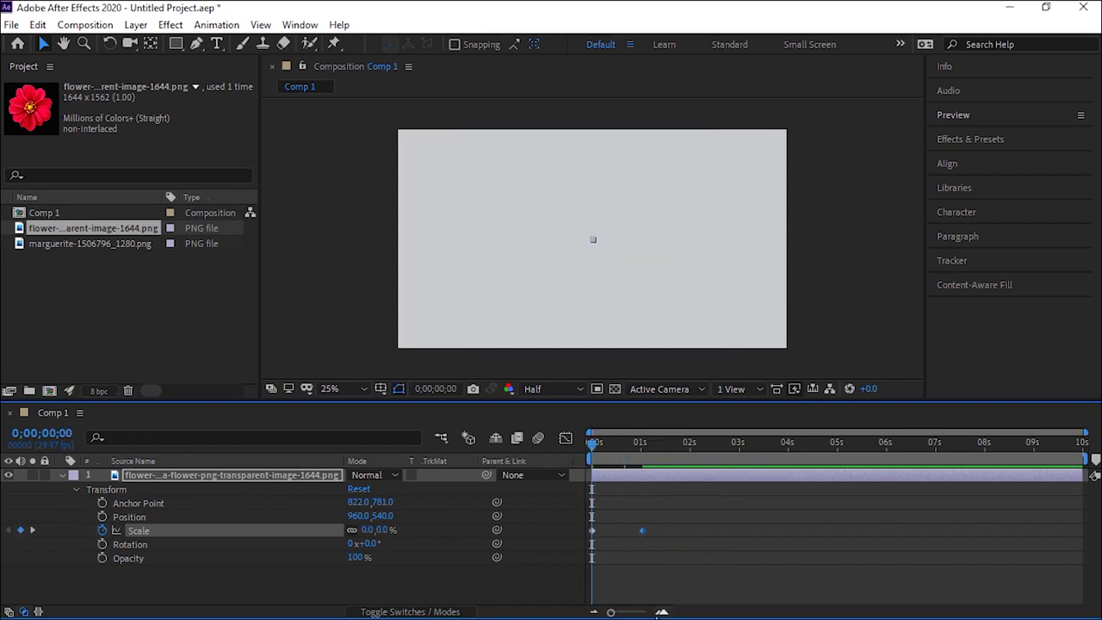
{"action": "key", "text": "space"}
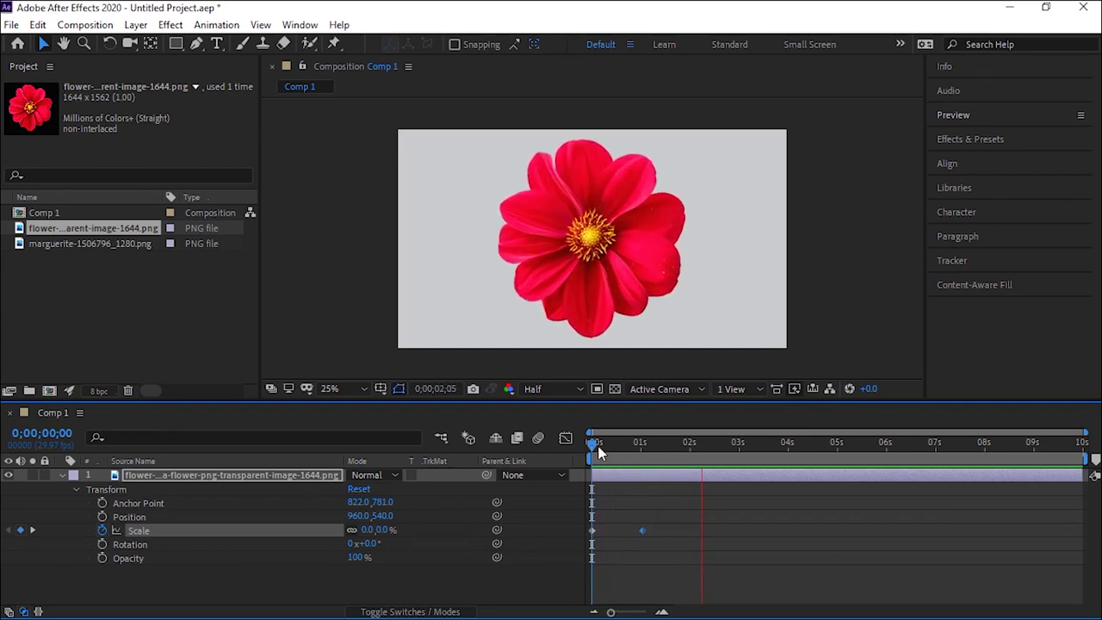
{"action": "key", "text": "space"}
{"action": "key", "text": "space"}
{"action": "left_click", "coordinate": [731, 444]}
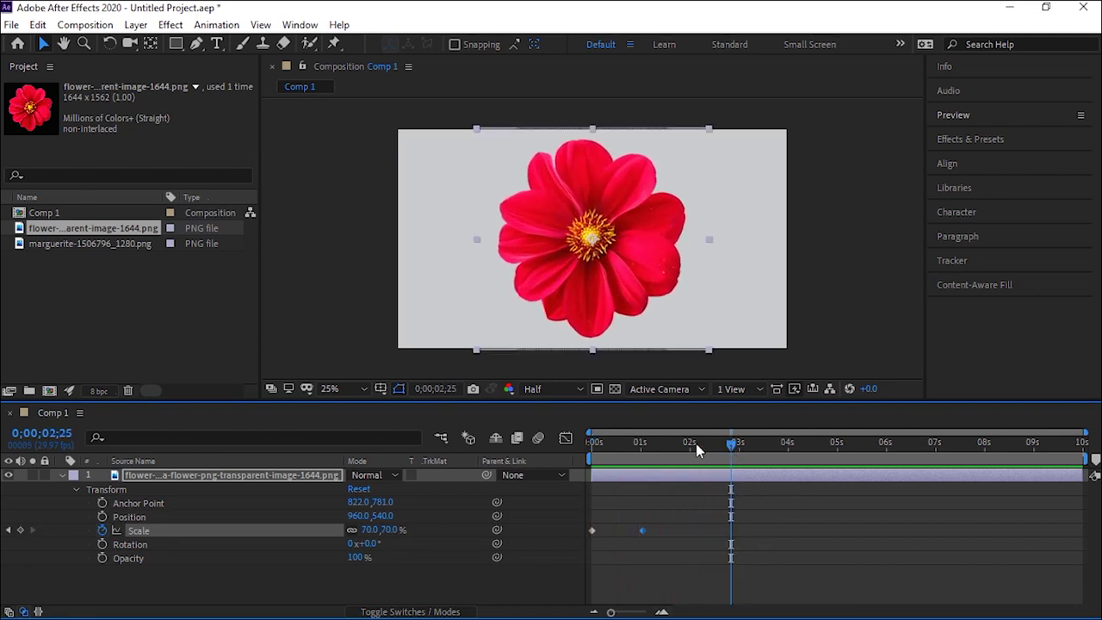
{"action": "left_click_drag", "start_coordinate": [718, 449], "coordinate": [568, 454]}
{"action": "key", "text": "space"}
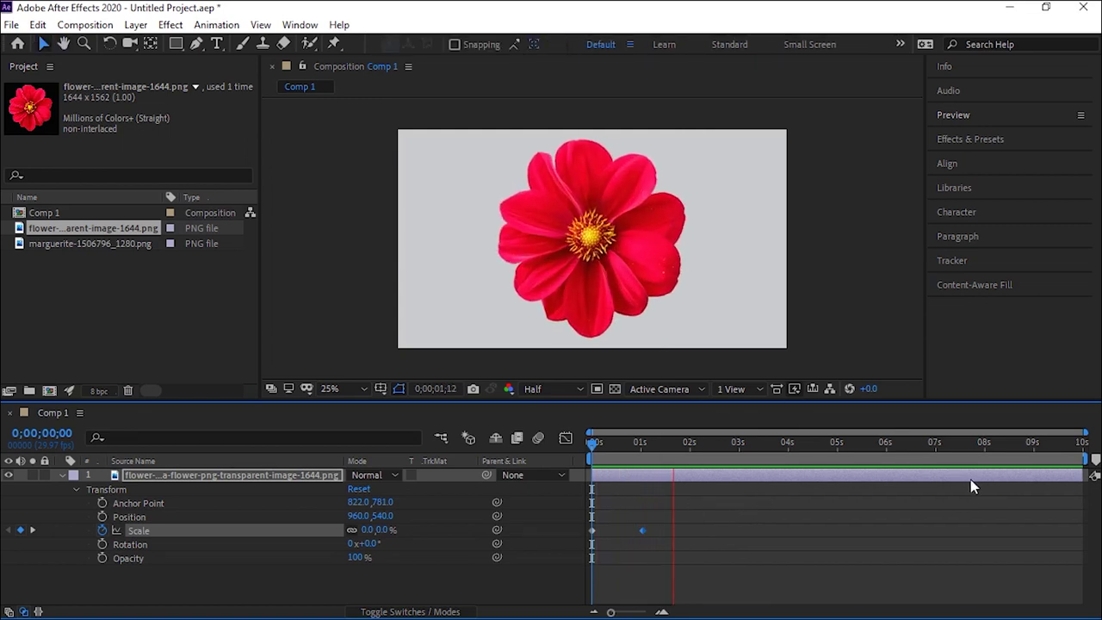
{"action": "key", "text": "space"}
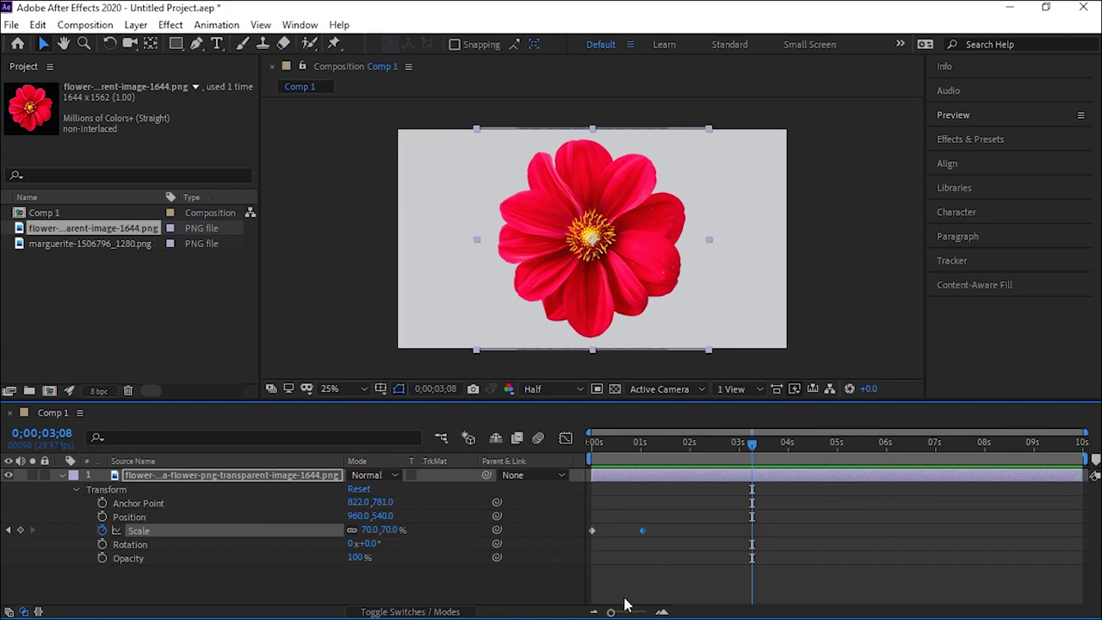
Shorten the work area to the first second and loop-preview it
{"action": "left_click_drag", "start_coordinate": [620, 612], "coordinate": [607, 613]}
{"action": "left_click_drag", "start_coordinate": [754, 446], "coordinate": [624, 477]}
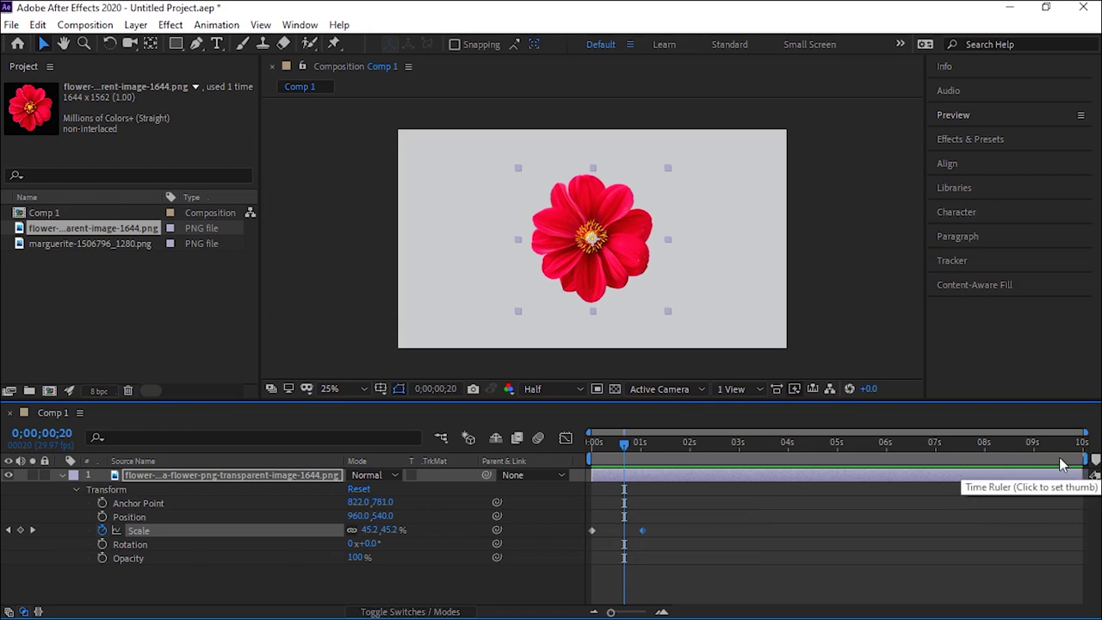
{"action": "left_click_drag", "start_coordinate": [1044, 460], "coordinate": [660, 501]}
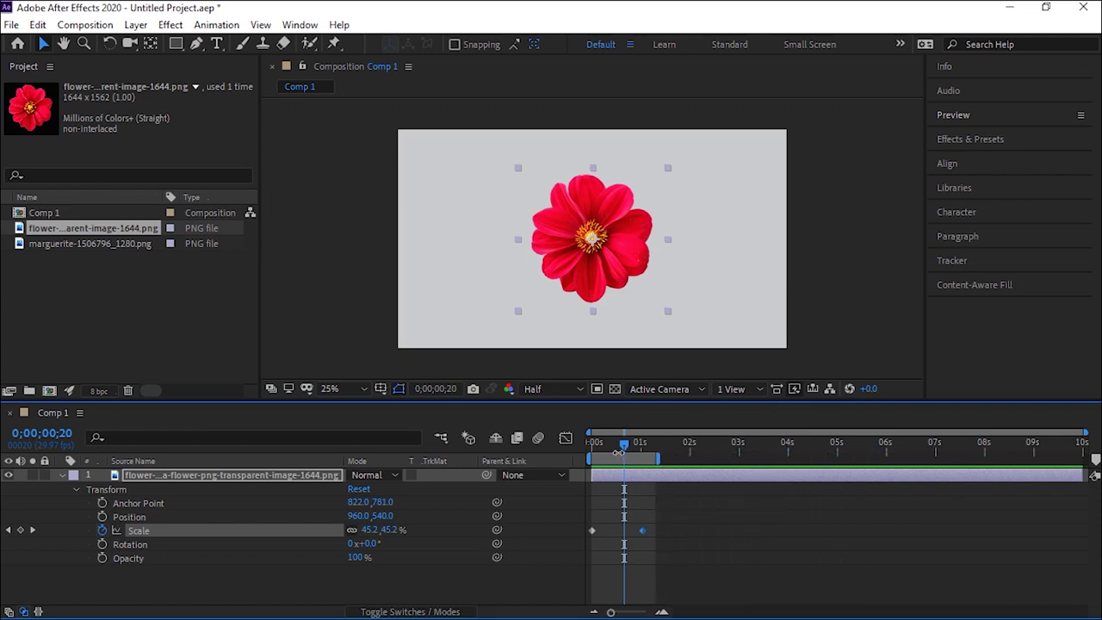
{"action": "key", "text": "space"}
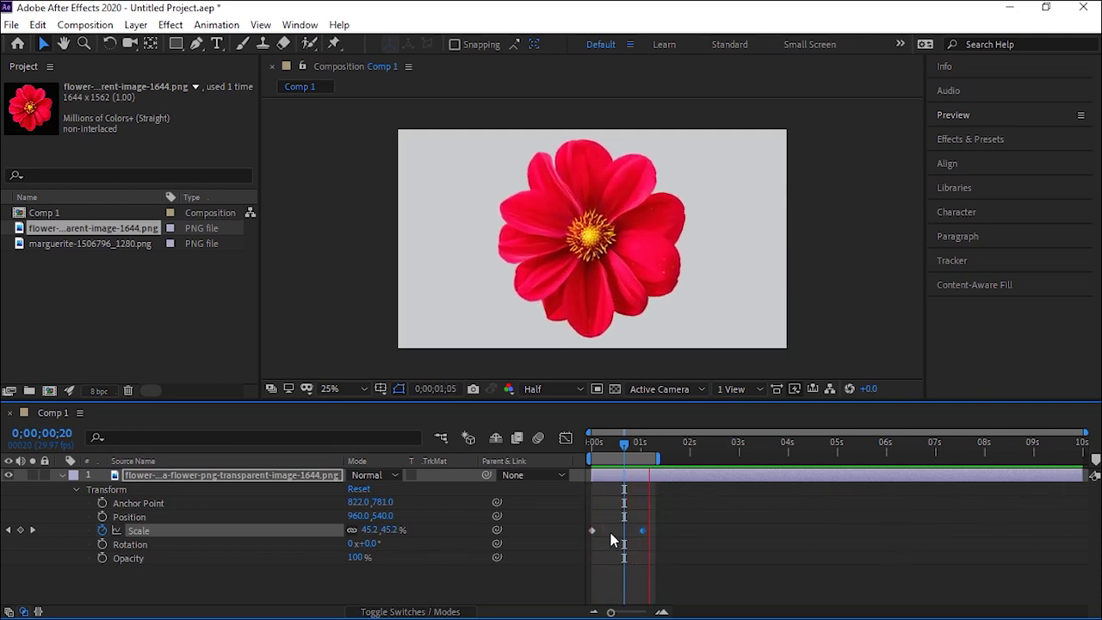
{"action": "key", "text": "space"}
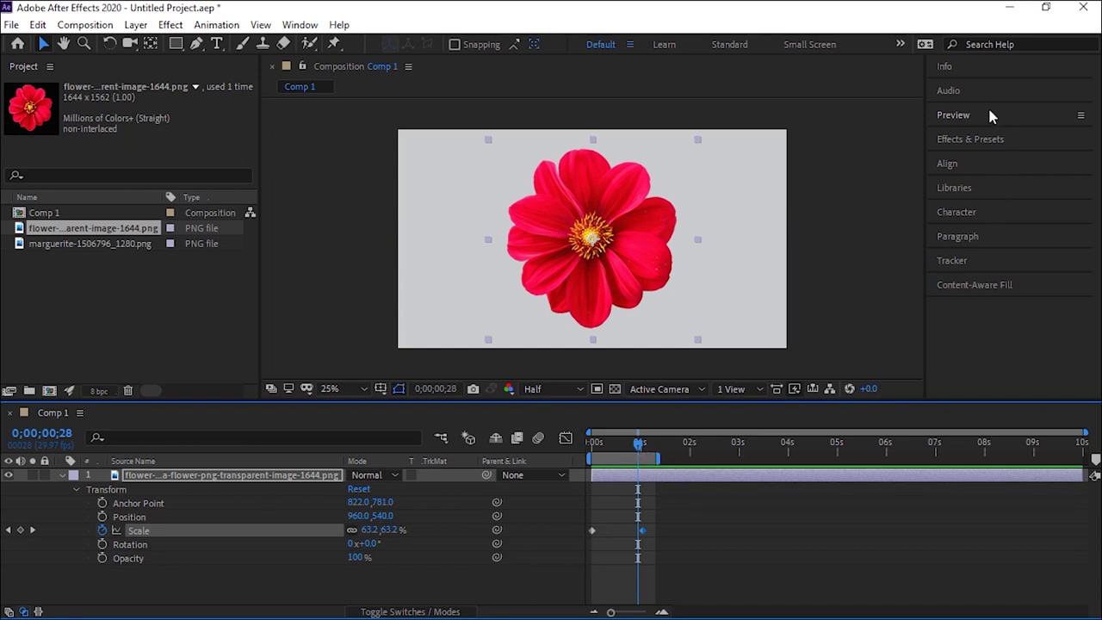
{"action": "left_click", "coordinate": [952, 114]}
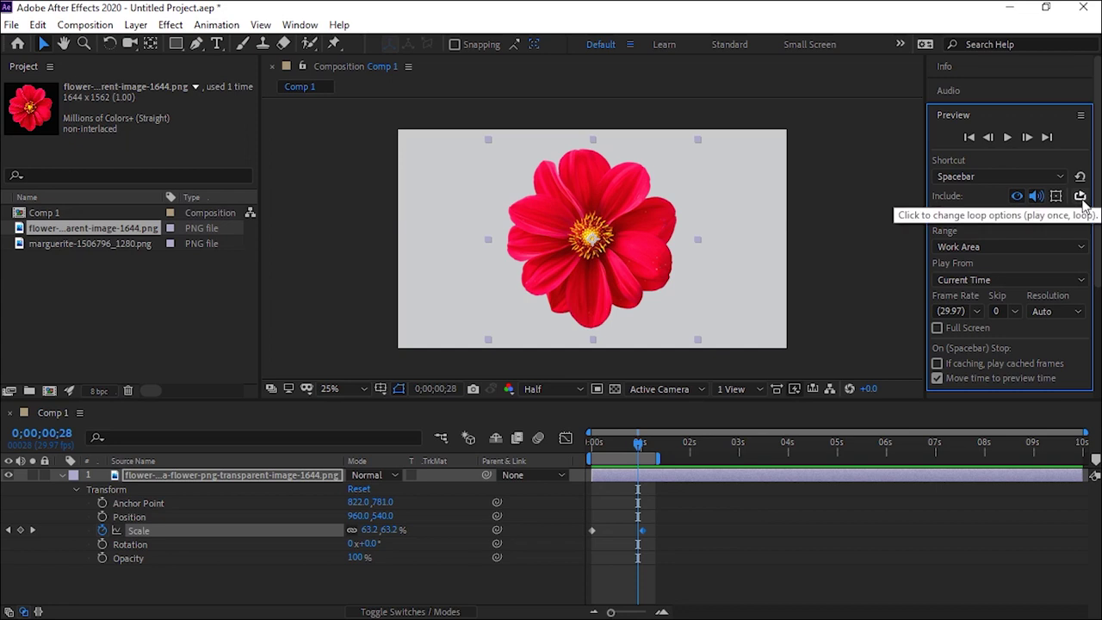
Replay the flower's scale-in from 0 s using the Preview panel
{"action": "left_click", "coordinate": [994, 423]}
{"action": "key", "text": "space"}
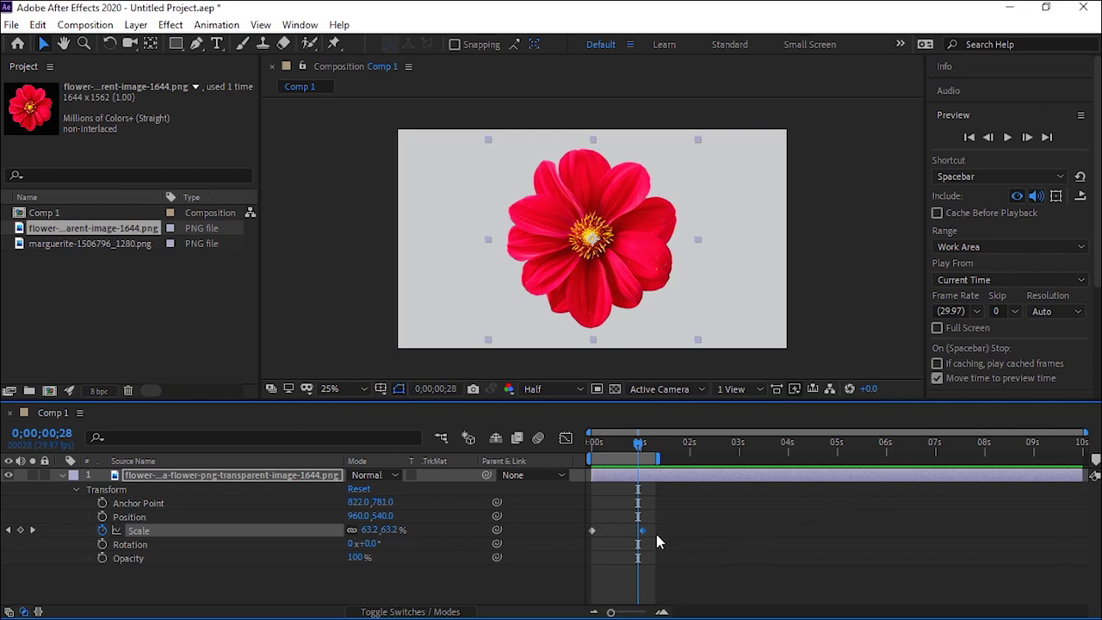
{"action": "left_click_drag", "start_coordinate": [635, 443], "coordinate": [552, 463]}
{"action": "key", "text": "space"}
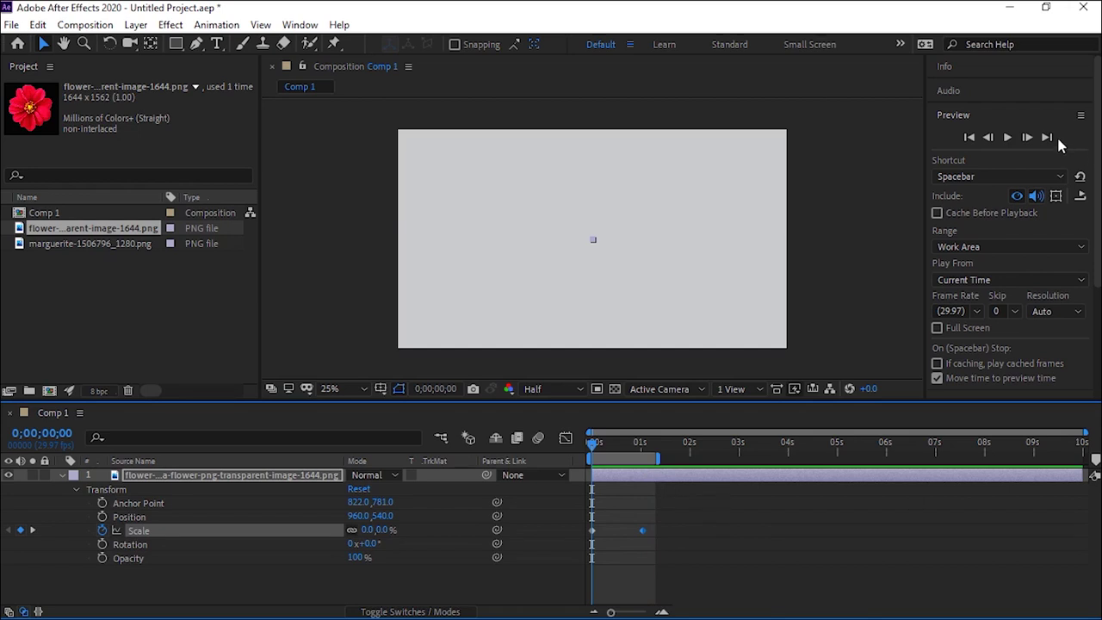
{"action": "left_click", "coordinate": [1088, 202]}
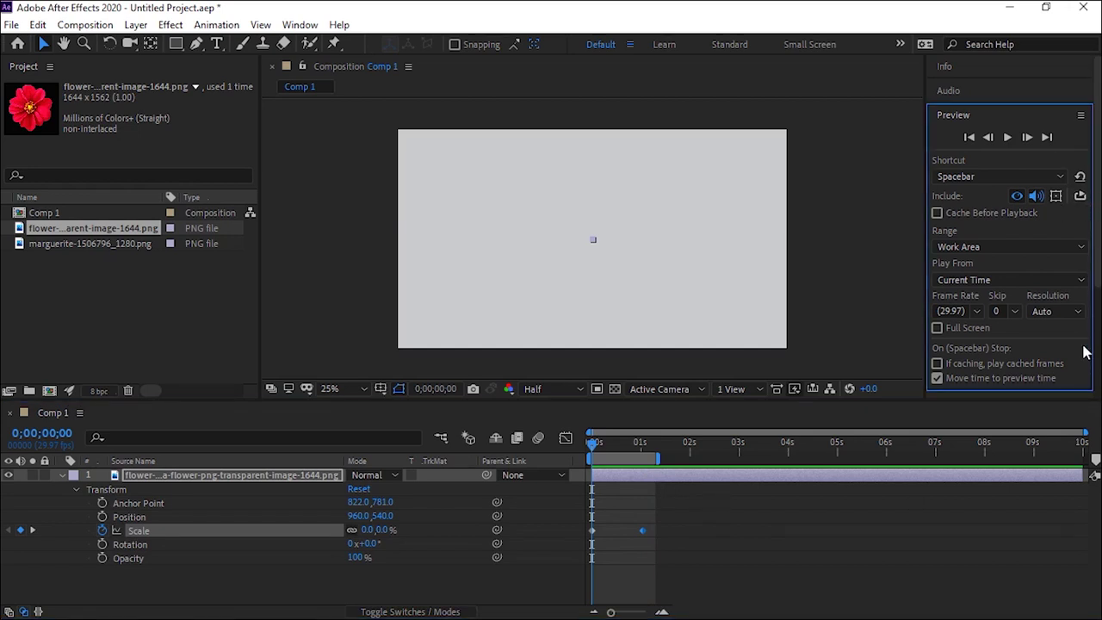
{"action": "key", "text": "space"}
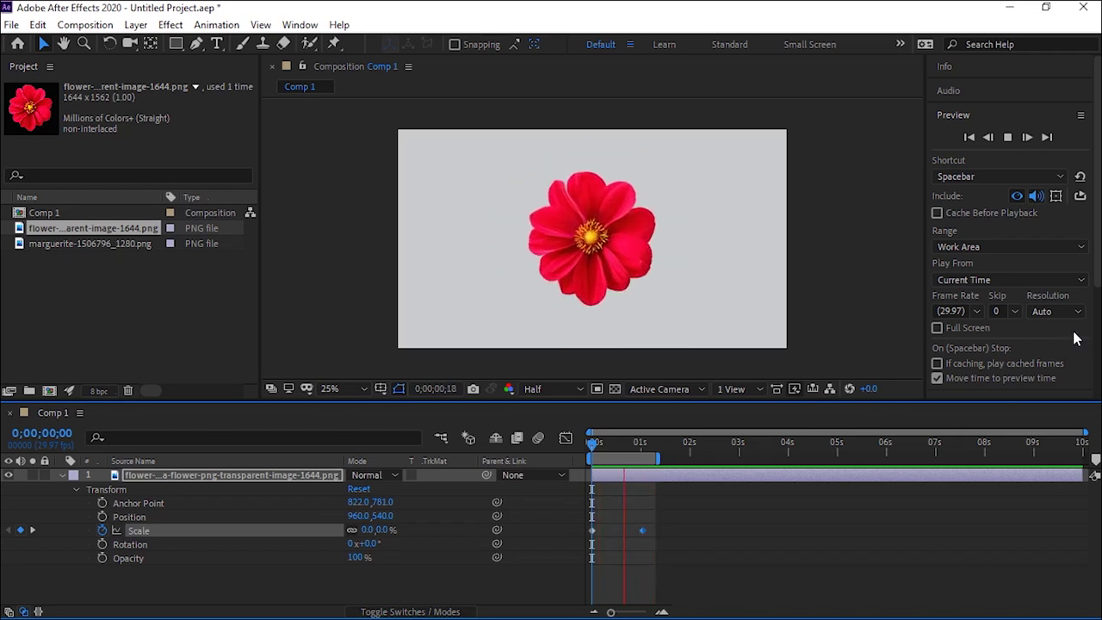
{"action": "key", "text": "space"}
Scrub to frames 12 and 19 to inspect the flower's growth, then return to start
{"action": "mouse_move", "coordinate": [649, 444]}
{"action": "left_mouse_down"}
{"action": "mouse_move", "coordinate": [600, 473]}
{"action": "mouse_move", "coordinate": [578, 472]}
{"action": "left_mouse_up"}
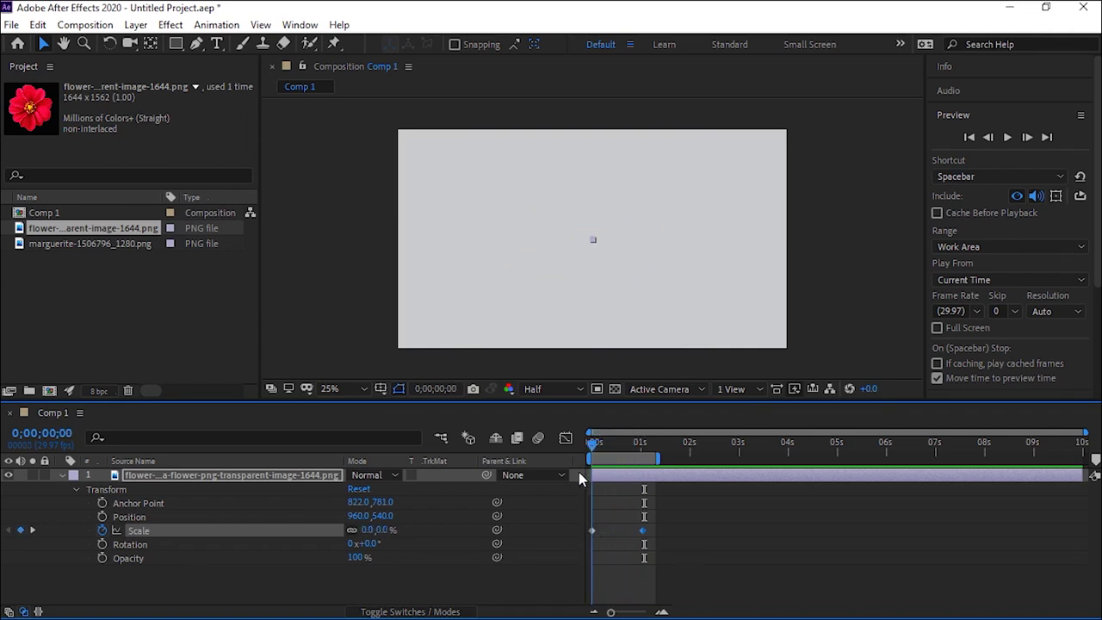
{"action": "left_click_drag", "start_coordinate": [581, 473], "coordinate": [643, 456]}
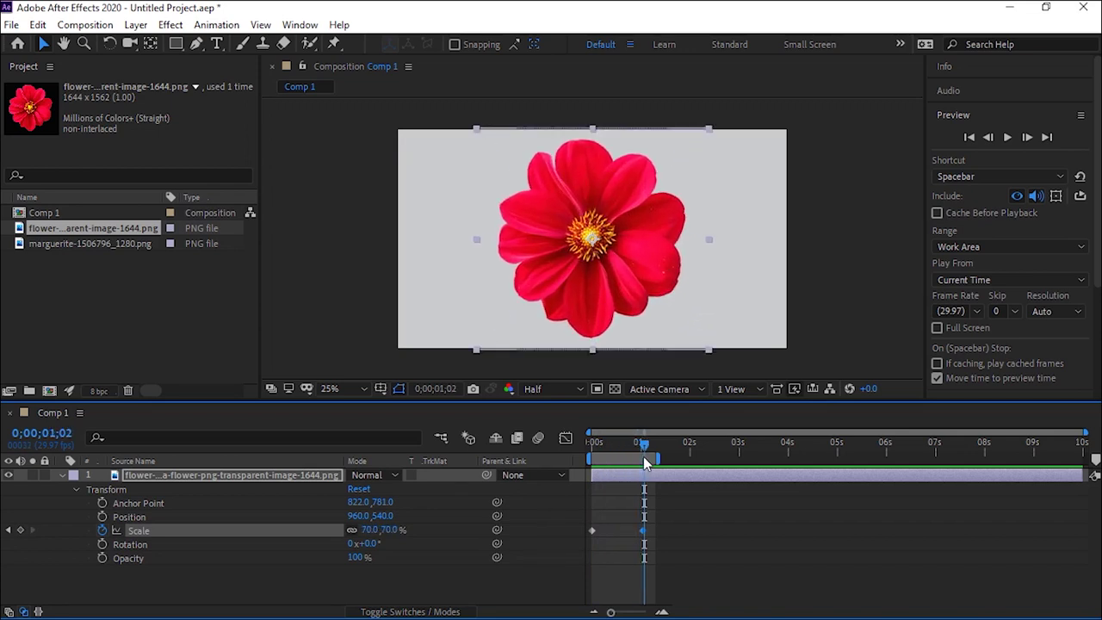
{"action": "left_click_drag", "start_coordinate": [643, 456], "coordinate": [584, 492]}
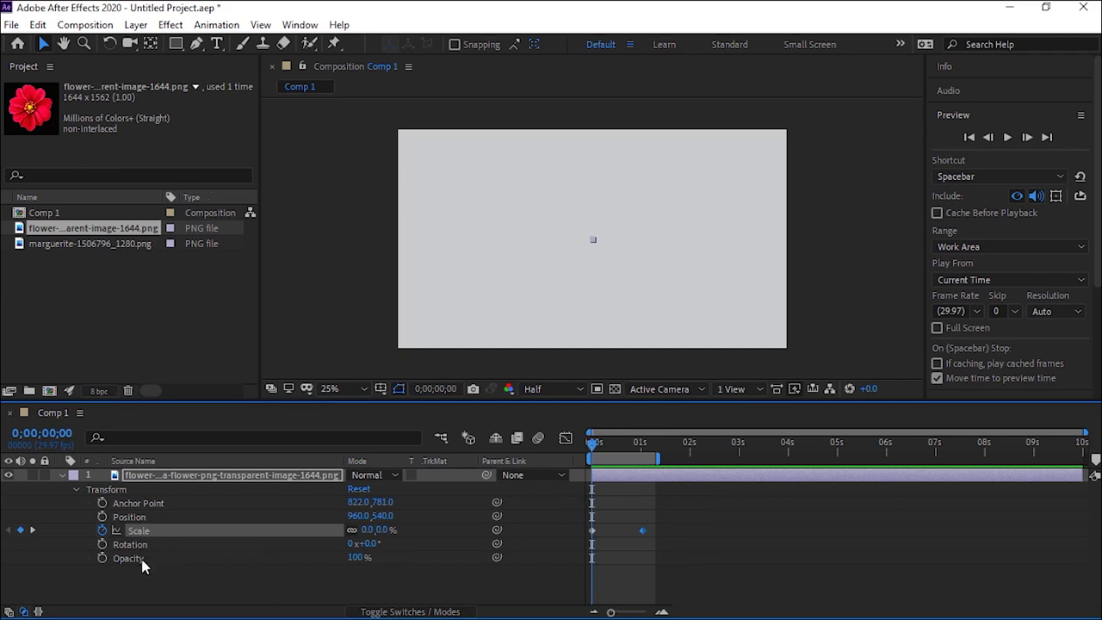
{"action": "left_click_drag", "start_coordinate": [594, 441], "coordinate": [627, 445]}
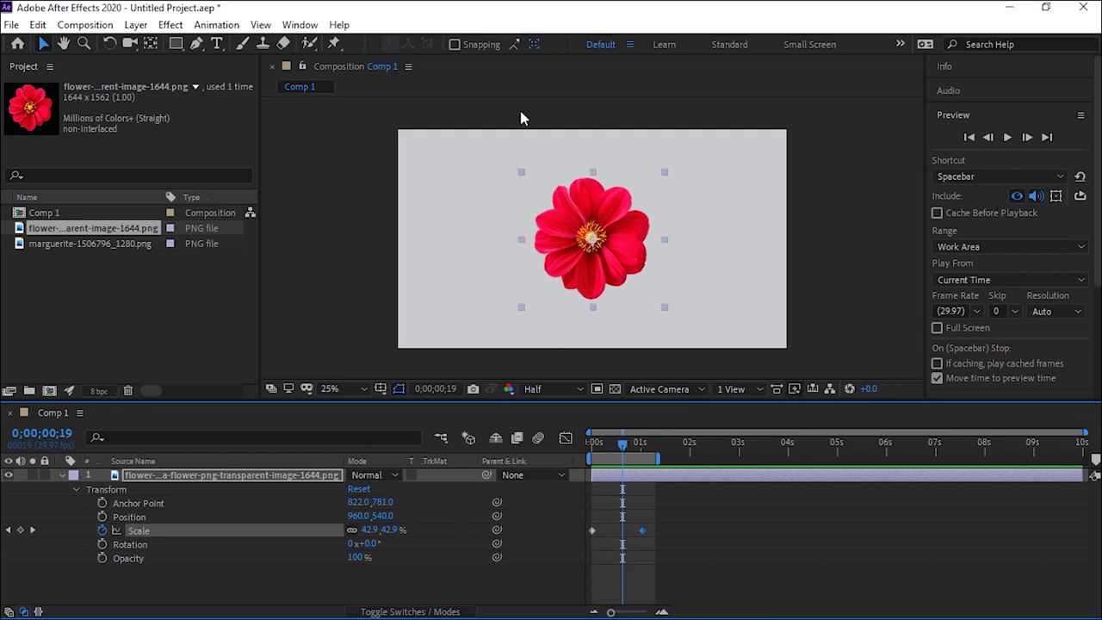
{"action": "left_click_drag", "start_coordinate": [622, 439], "coordinate": [587, 448]}
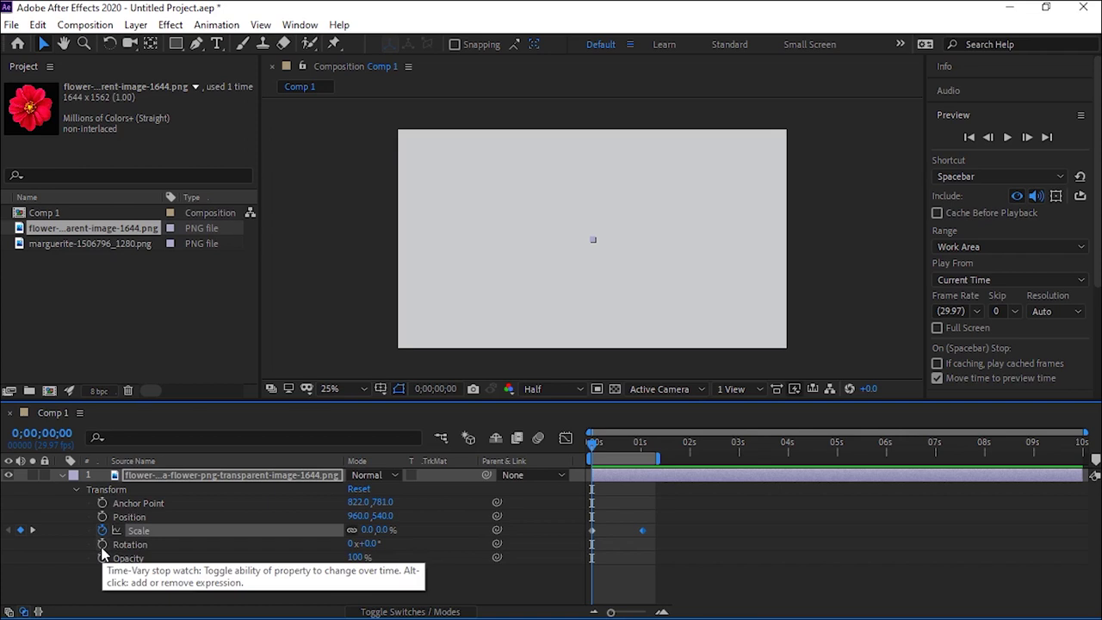
{"action": "left_click_drag", "start_coordinate": [591, 443], "coordinate": [583, 445]}
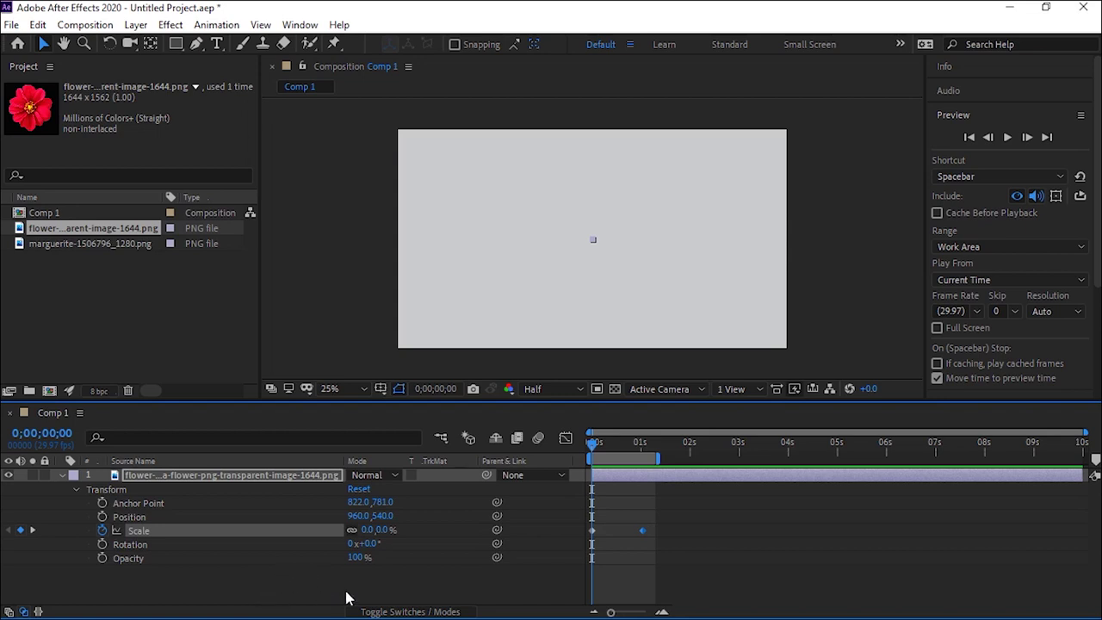
Try rotating the flower, then set its Rotation back to 0°
{"action": "mouse_move", "coordinate": [366, 544]}
{"action": "left_mouse_down"}
{"action": "mouse_move", "coordinate": [528, 530]}
{"action": "mouse_move", "coordinate": [392, 565]}
{"action": "left_mouse_up"}
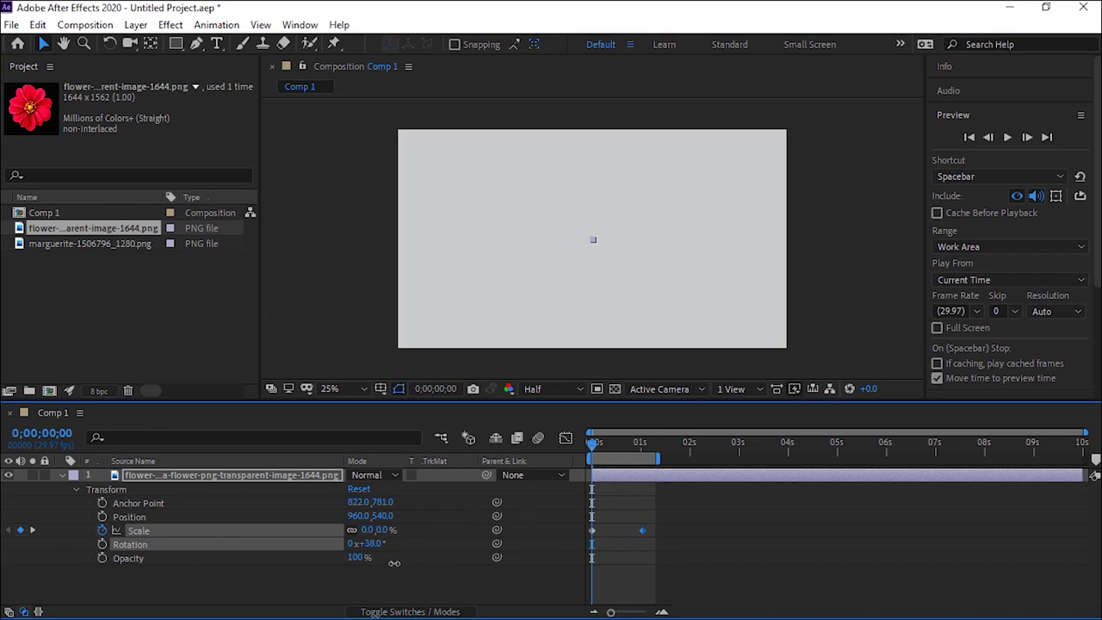
{"action": "left_click", "coordinate": [365, 544]}
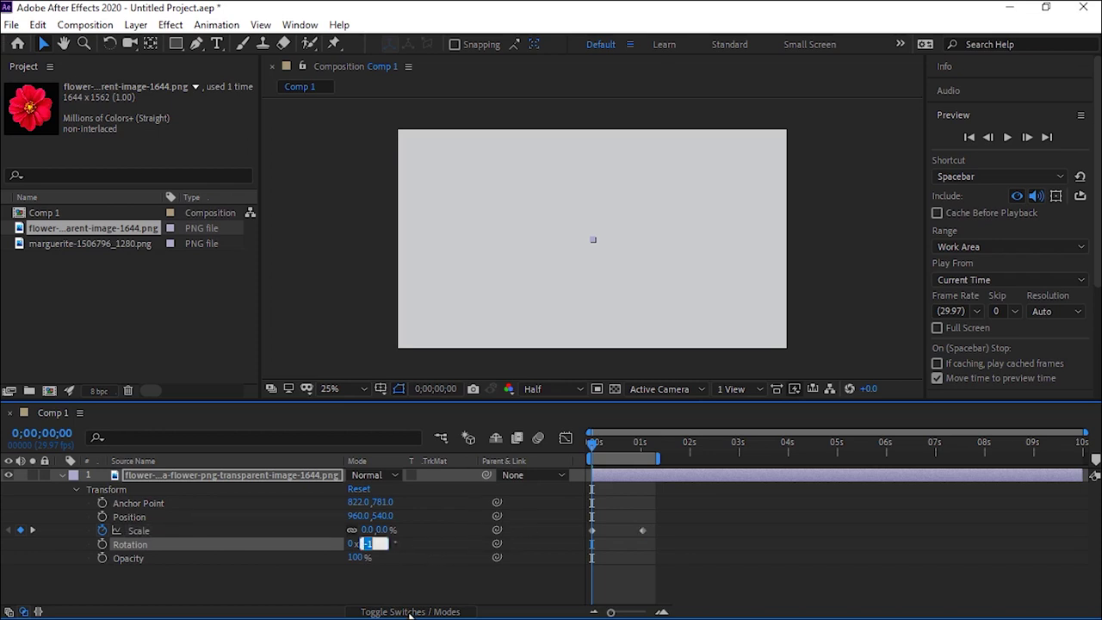
{"action": "type", "text": "0"}
{"action": "key", "text": "Return"}
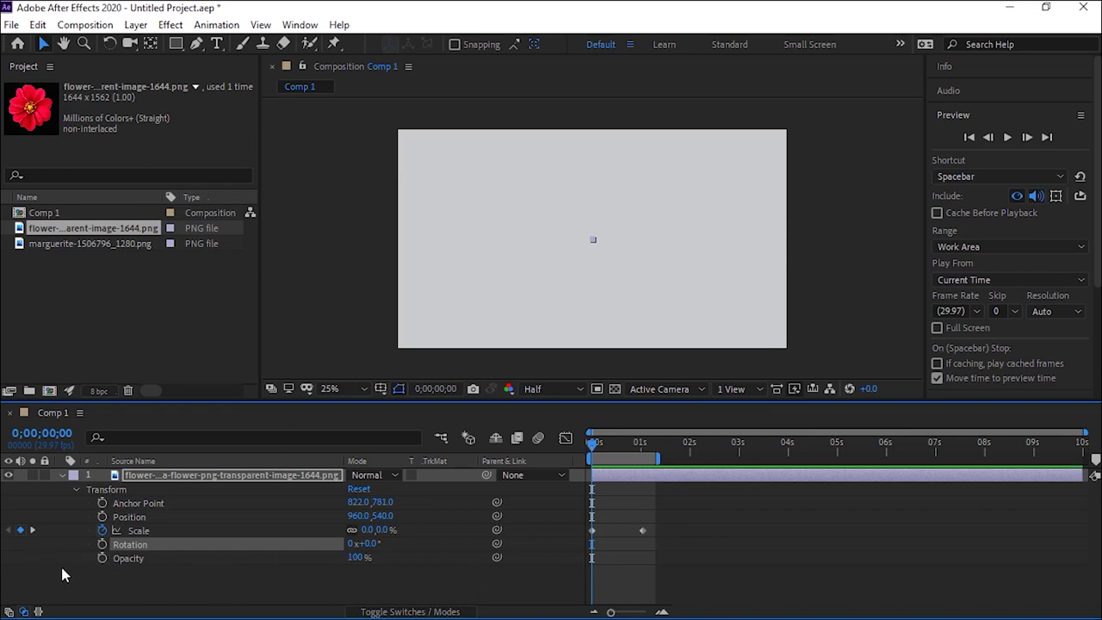
Add a 0x+0.0° Rotation keyframe at 0 seconds and check the timeline
{"action": "left_click", "coordinate": [103, 543]}
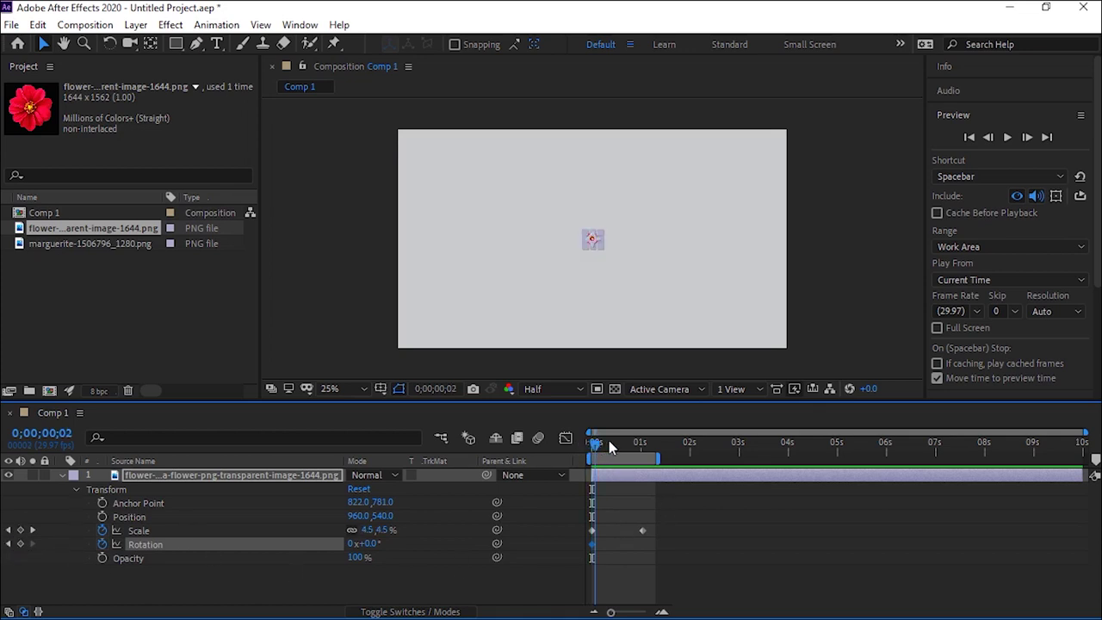
{"action": "left_click_drag", "start_coordinate": [591, 442], "coordinate": [634, 441]}
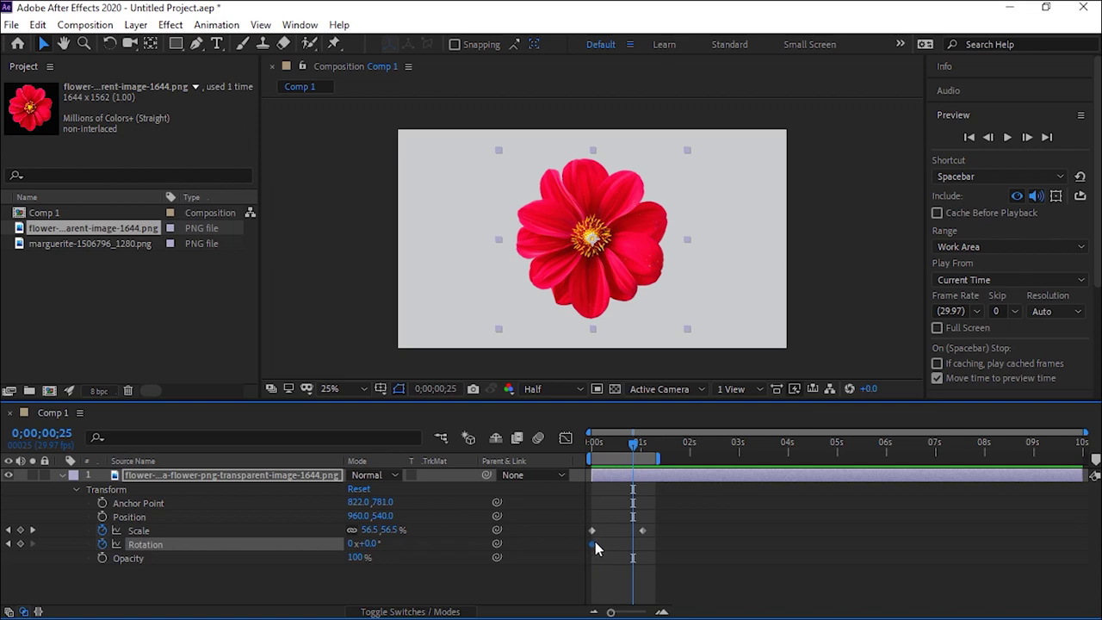
{"action": "mouse_move", "coordinate": [593, 551]}
{"action": "left_click_drag", "start_coordinate": [634, 442], "coordinate": [563, 449]}
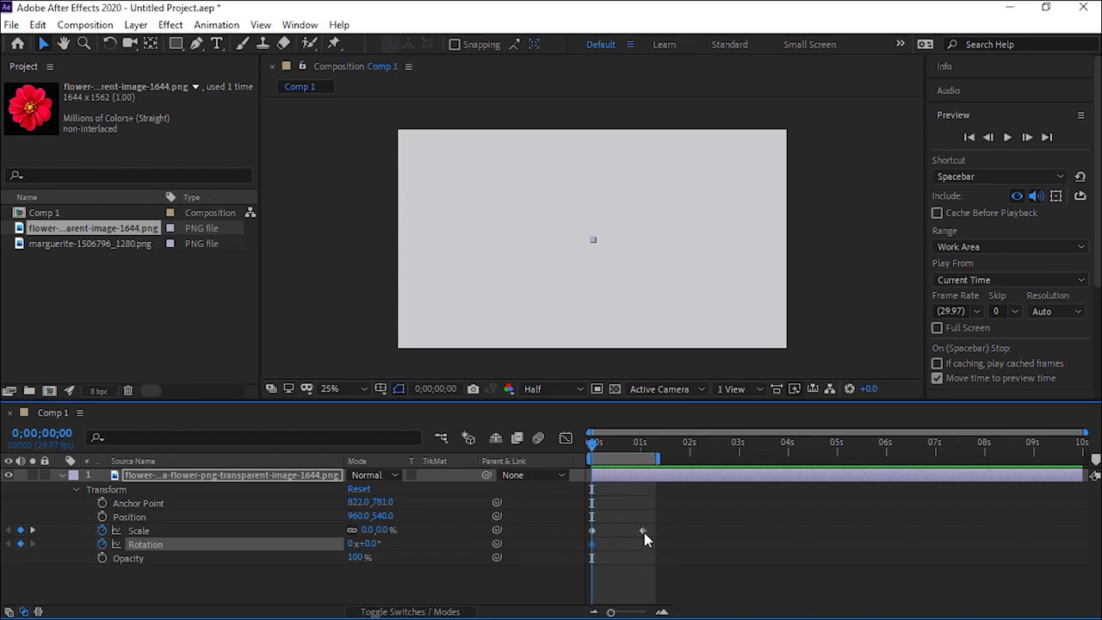
Move between the start and the Scale keyframe at 0;00;01;01
{"action": "left_click", "coordinate": [33, 530]}
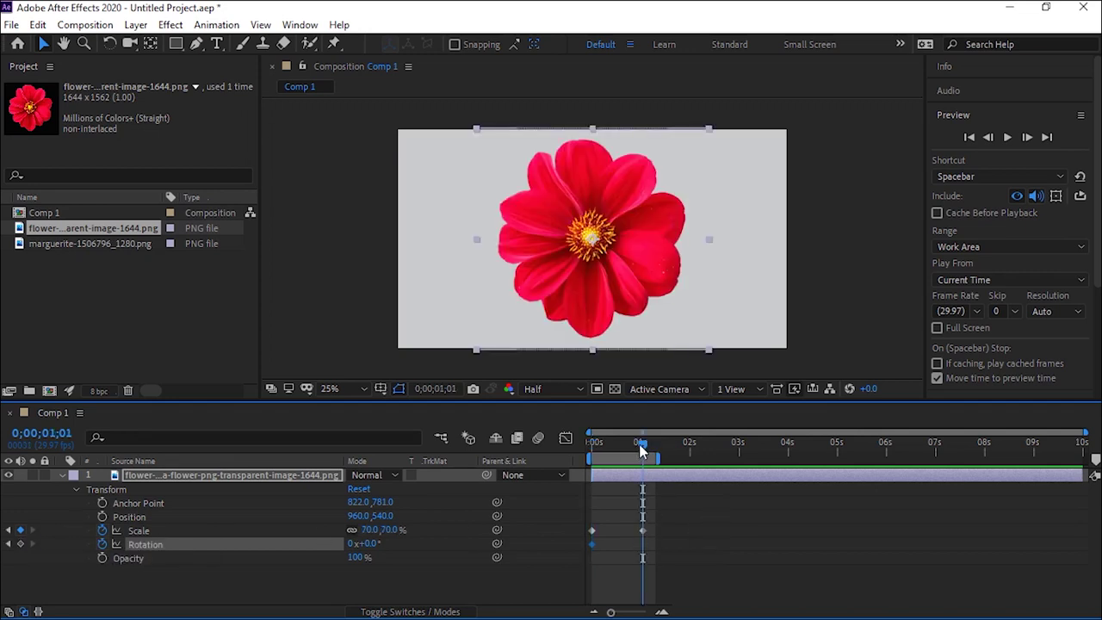
{"action": "left_click_drag", "start_coordinate": [610, 447], "coordinate": [590, 447]}
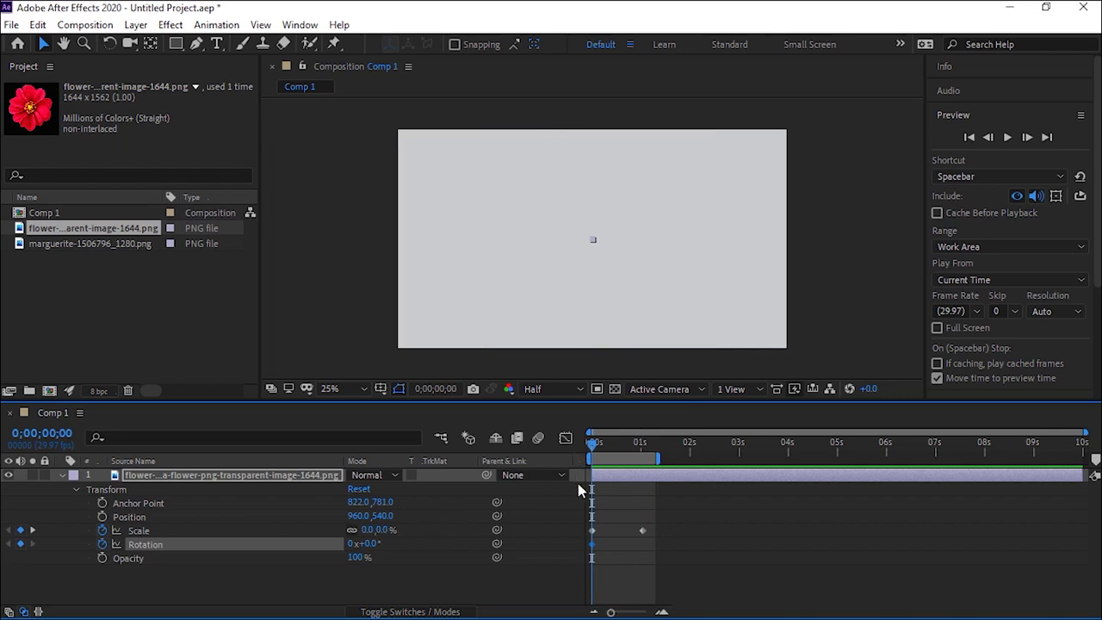
{"action": "left_click_drag", "start_coordinate": [592, 449], "coordinate": [638, 459]}
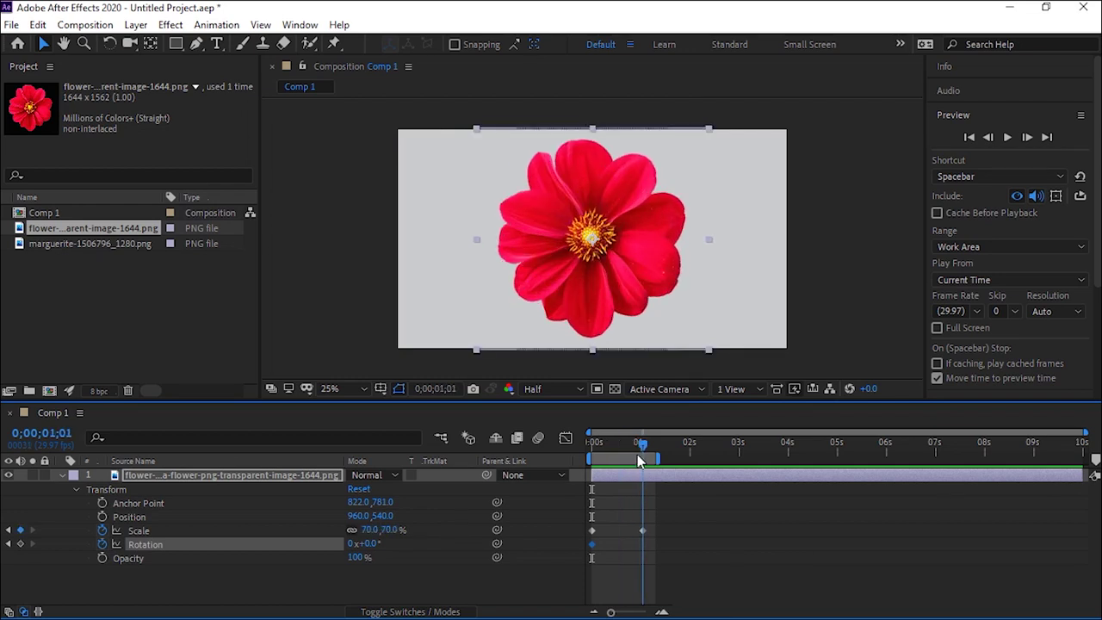
{"action": "key", "text": "Home"}
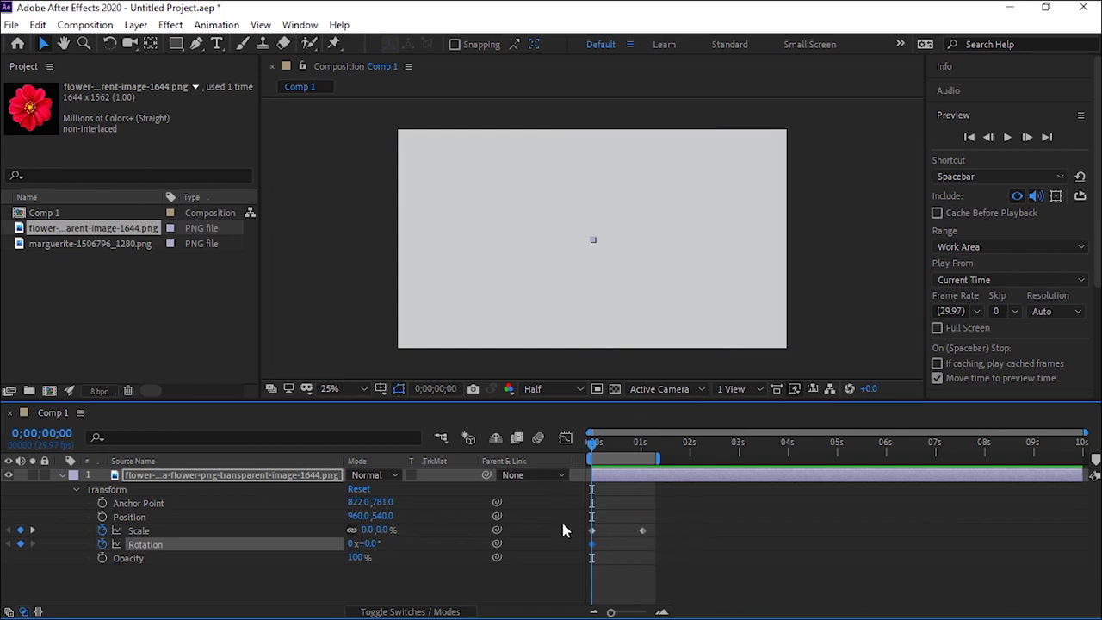
{"action": "left_click", "coordinate": [32, 529]}
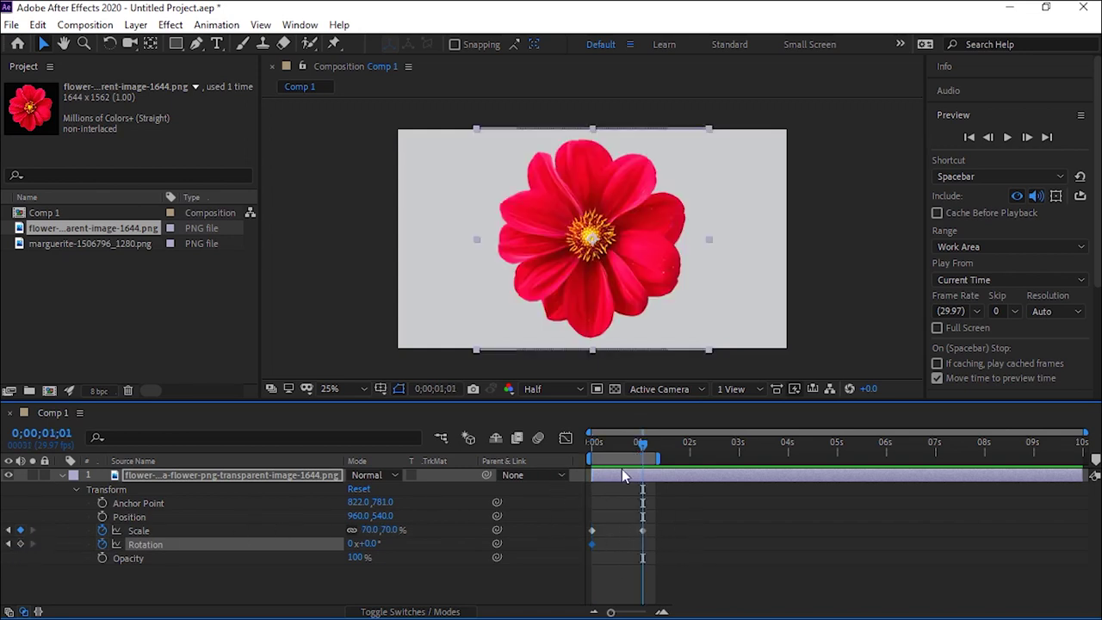
{"action": "key", "text": "Home"}
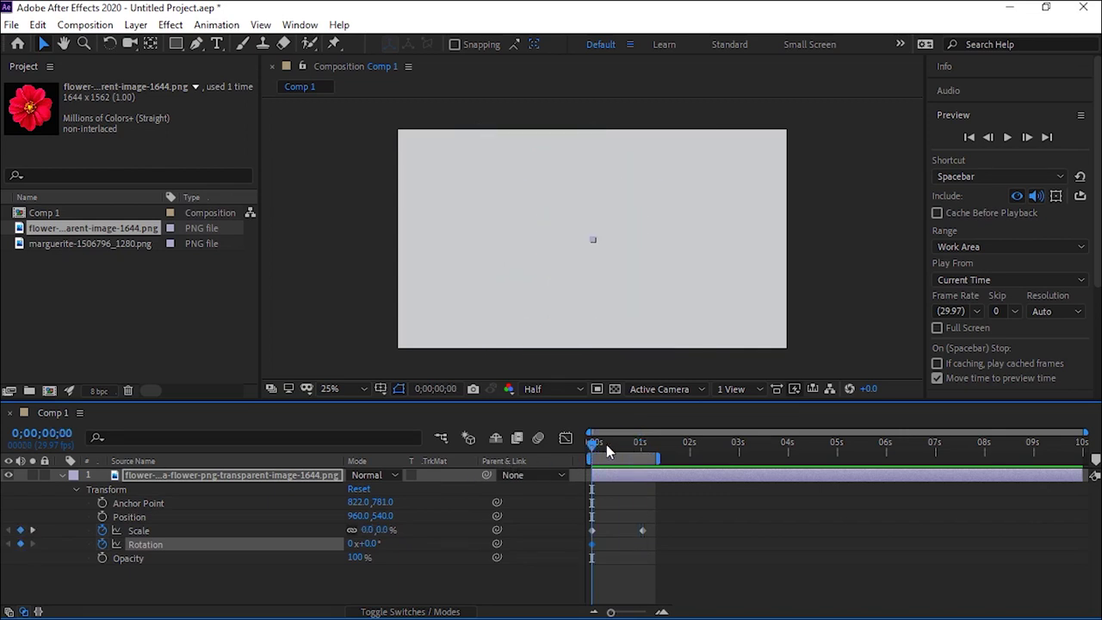
At 1 second, set Rotation to 1x+0.0° for one full spin
{"action": "left_click_drag", "start_coordinate": [606, 444], "coordinate": [640, 444]}
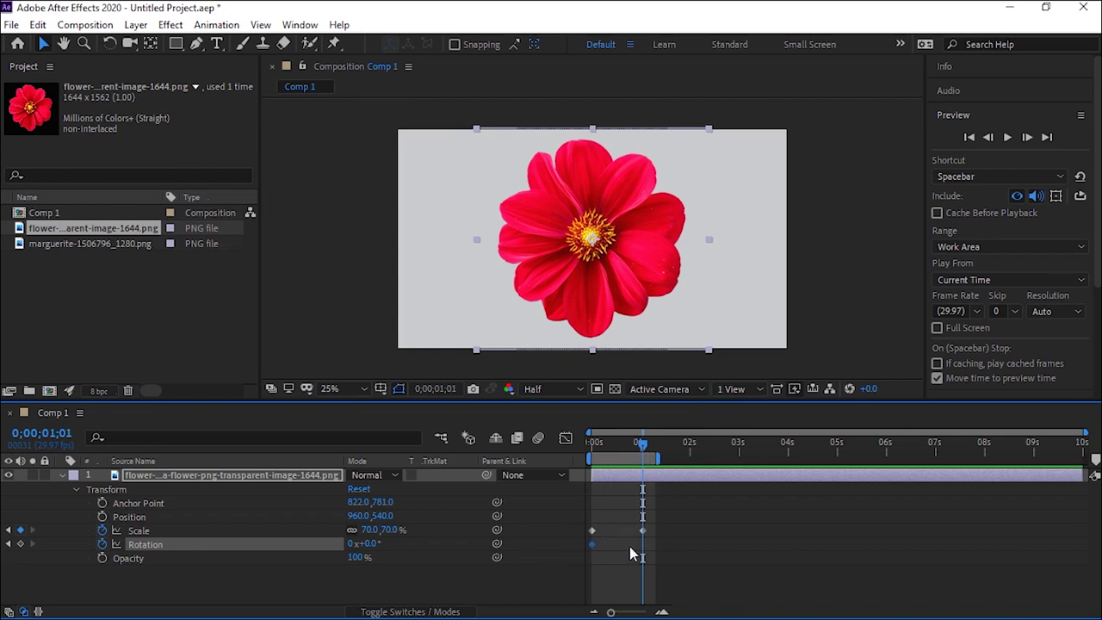
{"action": "left_click", "coordinate": [351, 543]}
{"action": "type", "text": "1"}
{"action": "key", "text": "Return"}
{"action": "left_click_drag", "start_coordinate": [649, 443], "coordinate": [592, 443]}
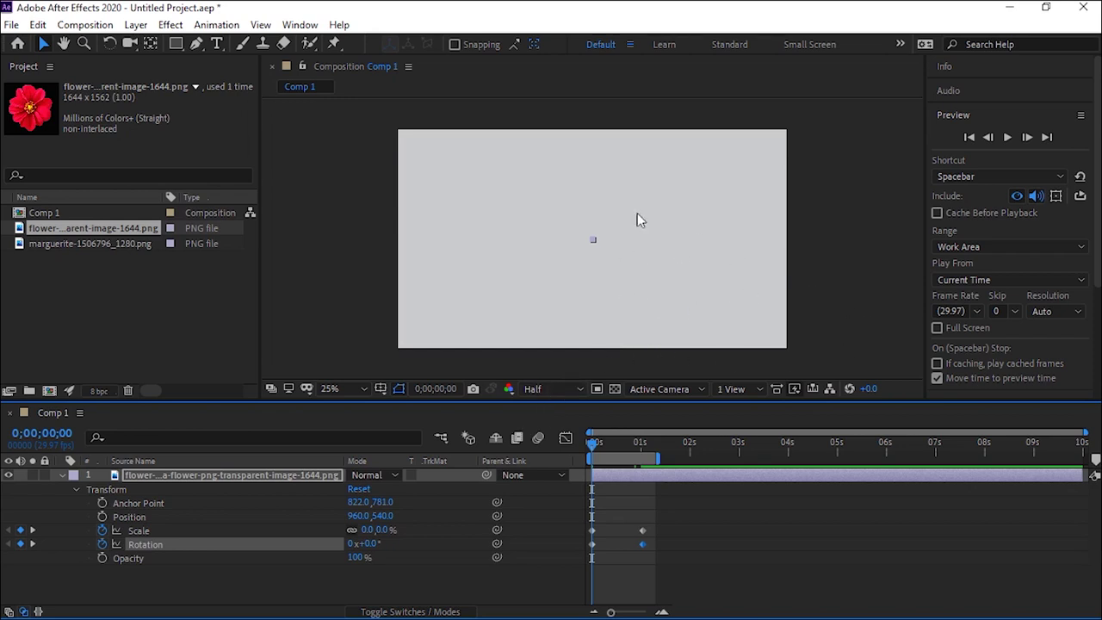
{"action": "key", "text": "space"}
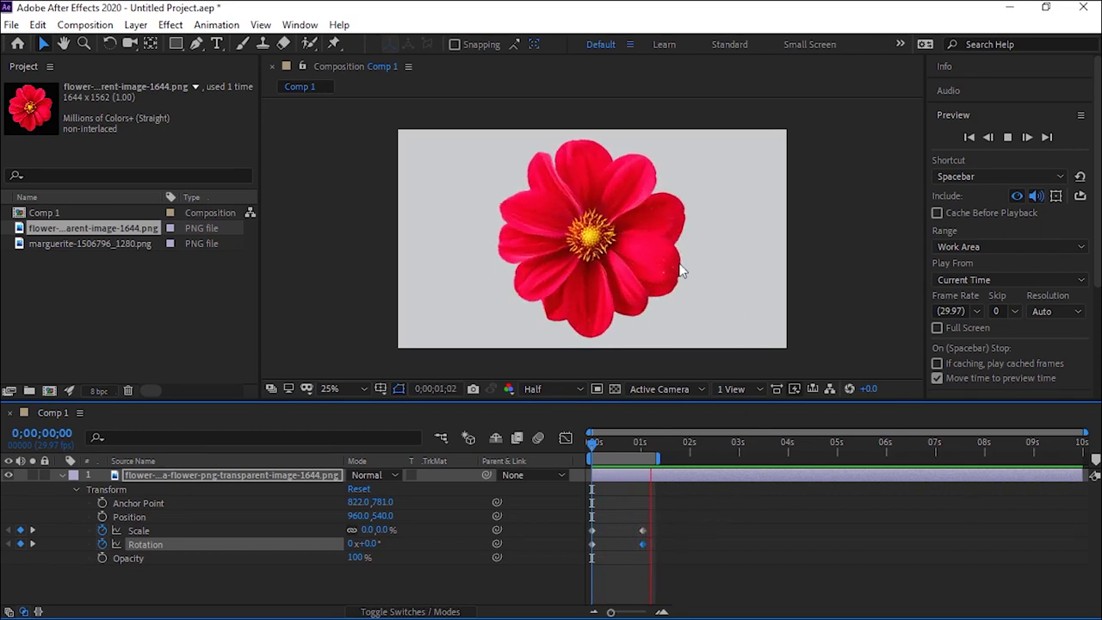
{"action": "left_click_drag", "start_coordinate": [609, 444], "coordinate": [578, 459]}
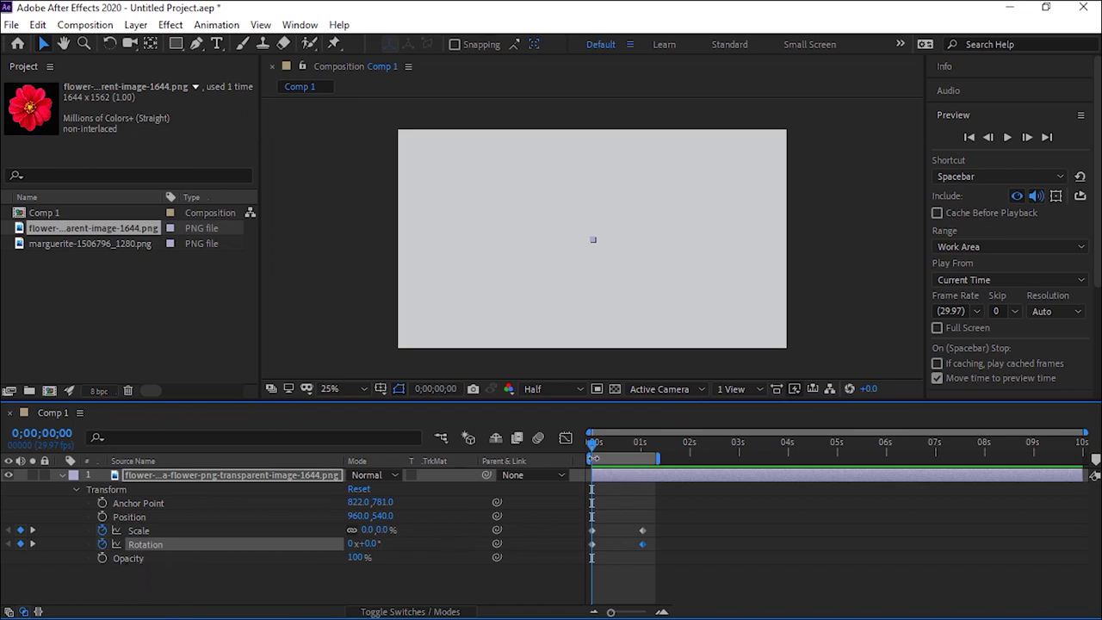
{"action": "left_click_drag", "start_coordinate": [590, 450], "coordinate": [585, 453]}
Set Opacity to 0% and add its keyframe at 0 seconds
{"action": "left_click", "coordinate": [353, 558]}
{"action": "type", "text": "0"}
{"action": "key", "text": "Return"}
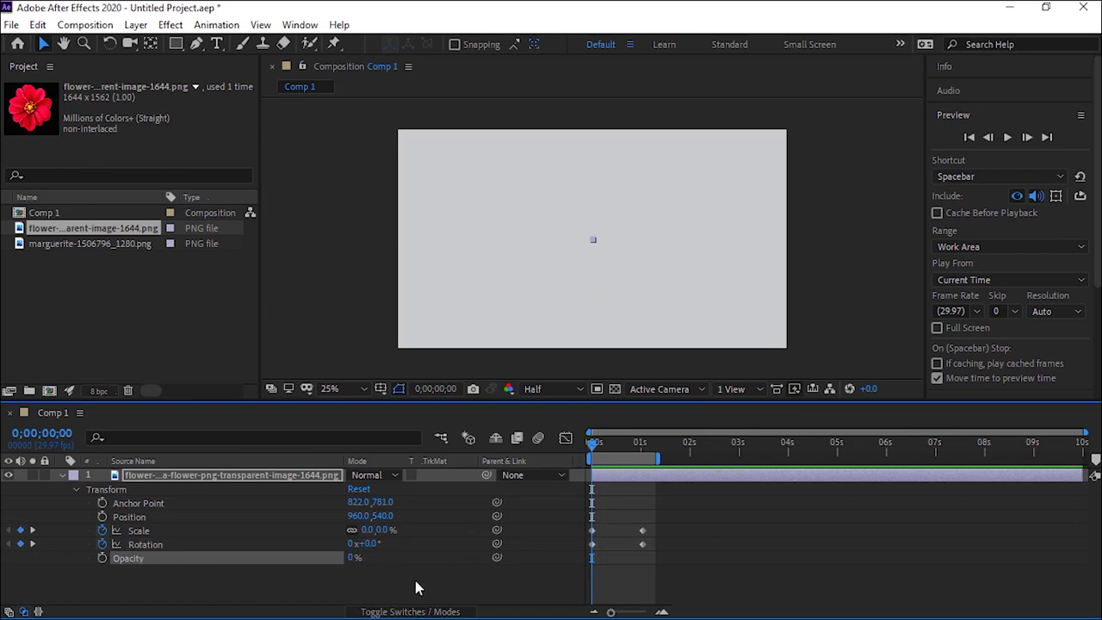
{"action": "left_click", "coordinate": [102, 558]}
{"action": "left_click_drag", "start_coordinate": [591, 443], "coordinate": [605, 443]}
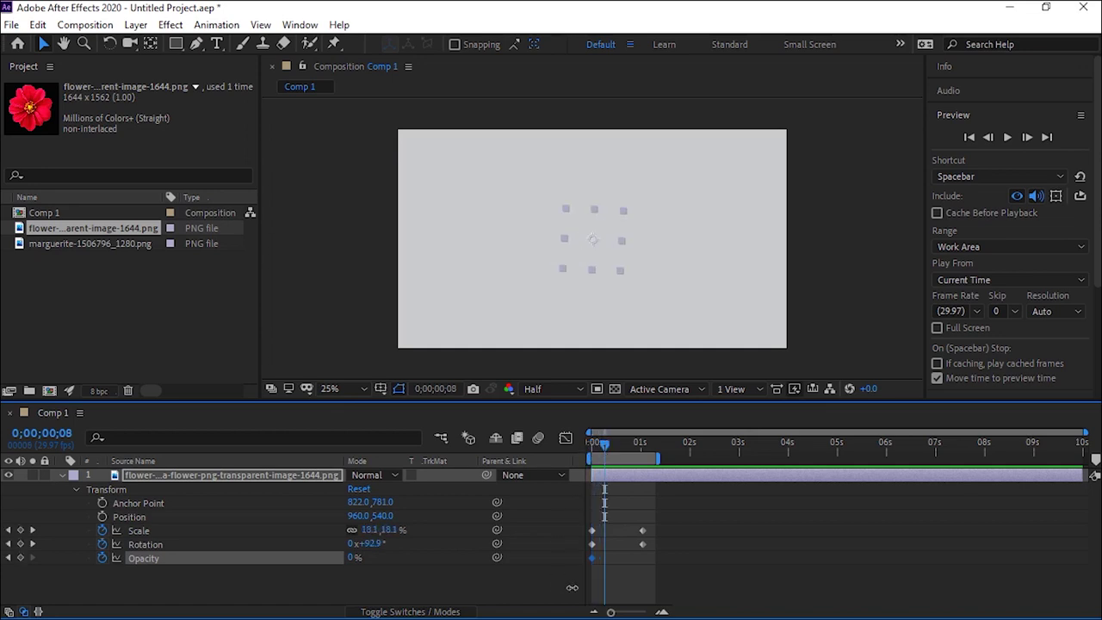
{"action": "left_click", "coordinate": [591, 558]}
{"action": "left_click_drag", "start_coordinate": [604, 448], "coordinate": [592, 449]}
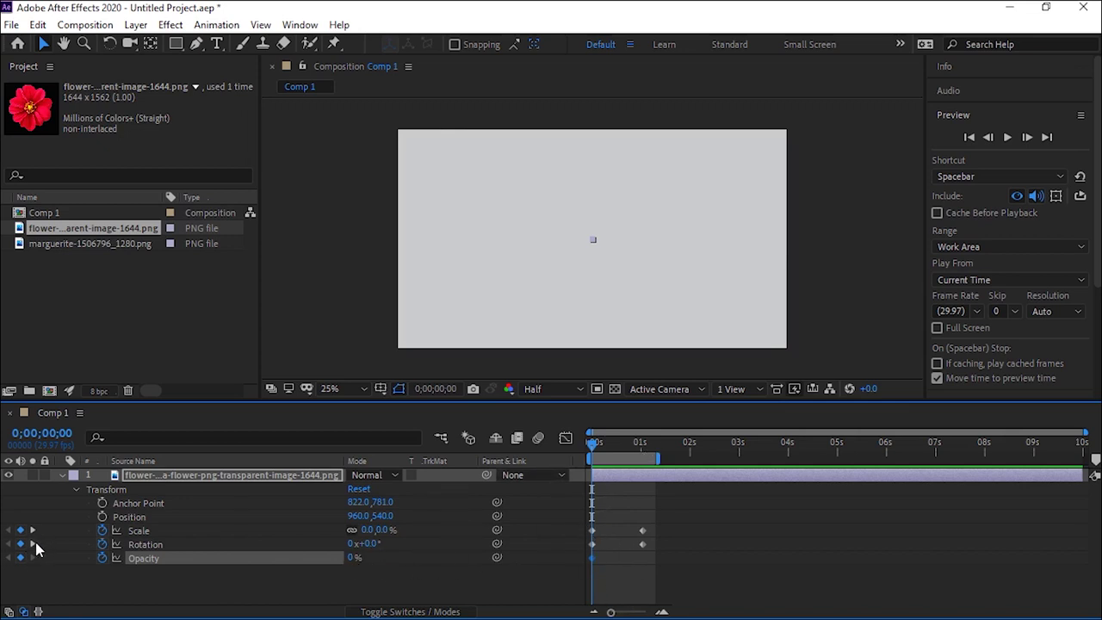
At the 0;00;01;01 keyframe, set the flower's Opacity to 100%
{"action": "left_click", "coordinate": [34, 544]}
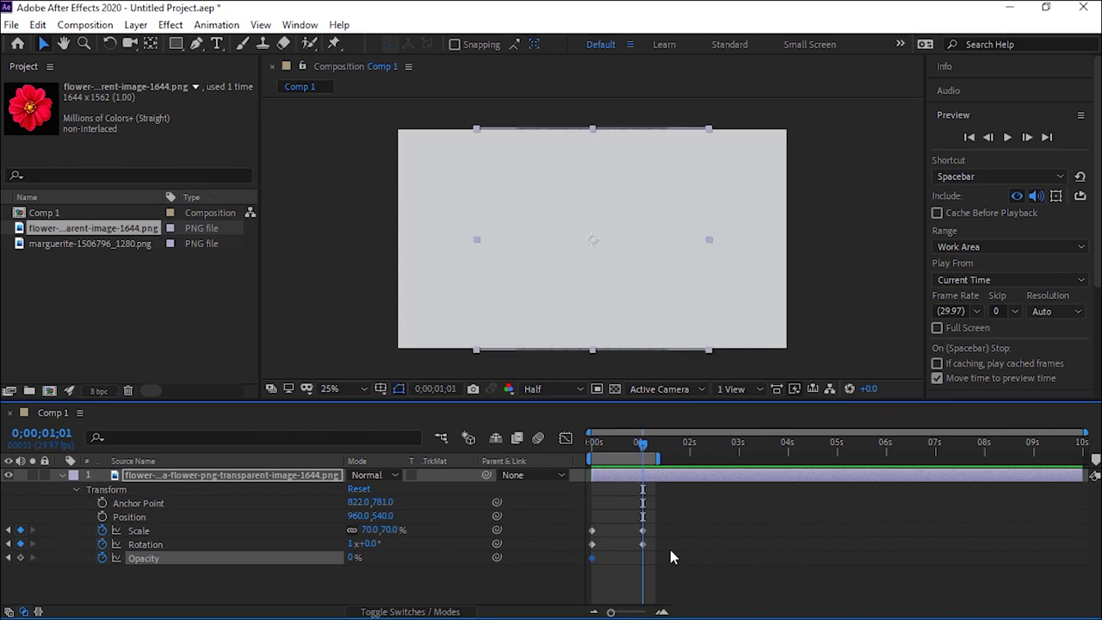
{"action": "left_click", "coordinate": [350, 559]}
{"action": "type", "text": "100"}
{"action": "key", "text": "Return"}
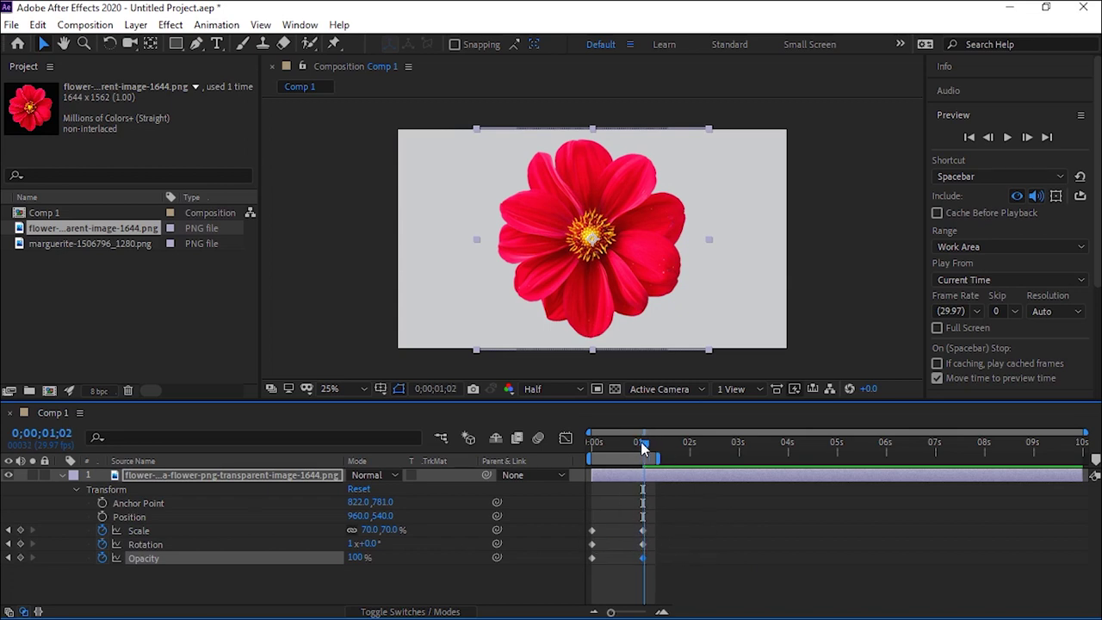
{"action": "left_click_drag", "start_coordinate": [640, 442], "coordinate": [581, 452]}
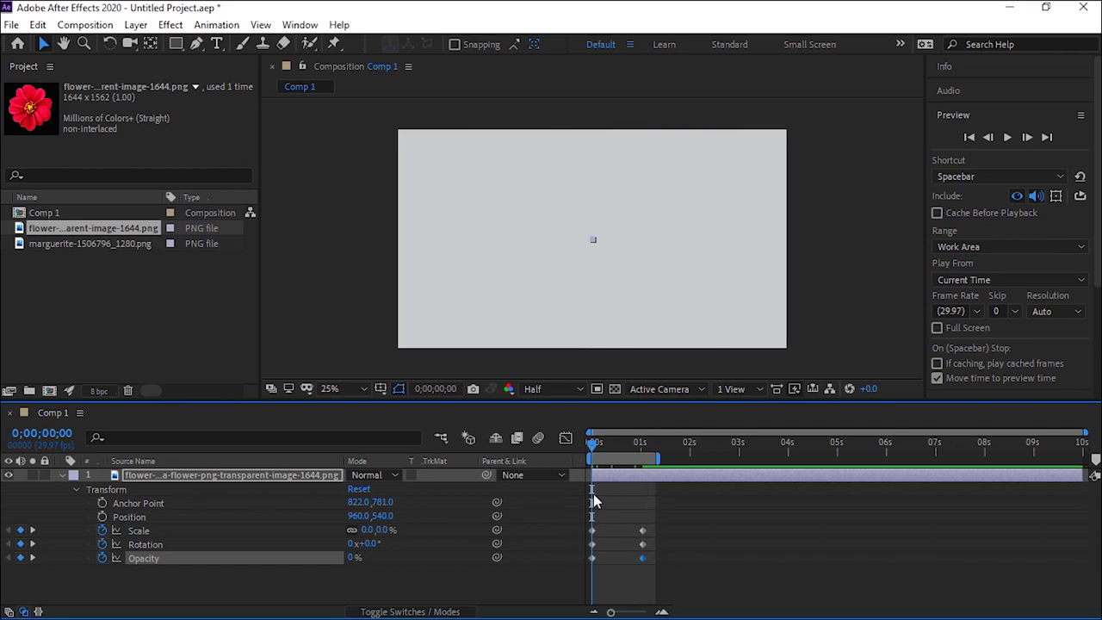
{"action": "left_click_drag", "start_coordinate": [599, 448], "coordinate": [647, 450]}
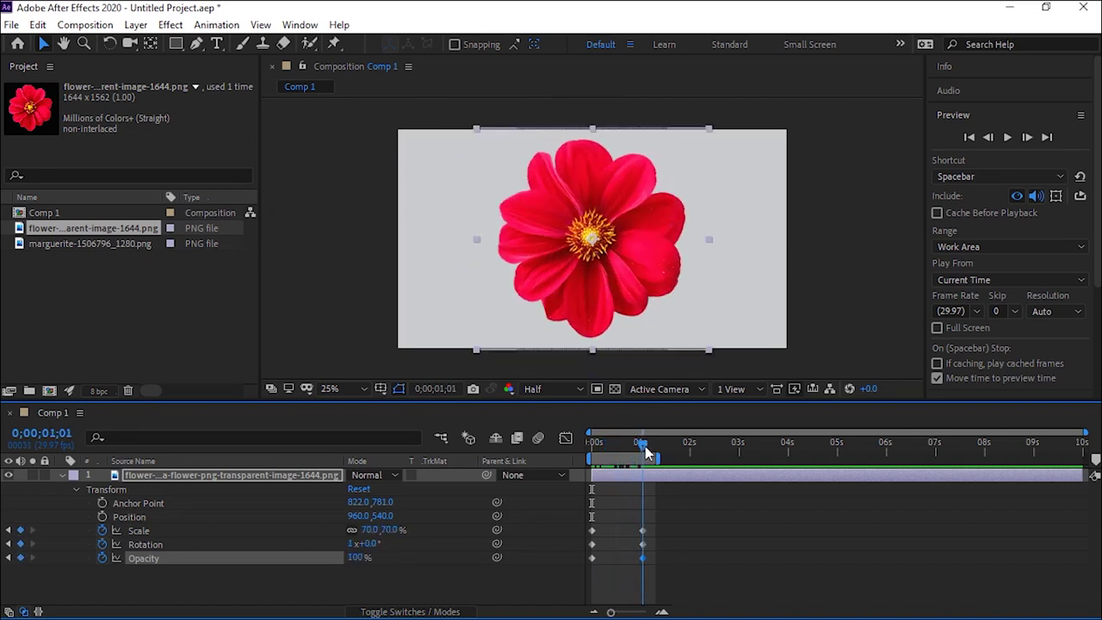
{"action": "left_click_drag", "start_coordinate": [648, 450], "coordinate": [553, 438]}
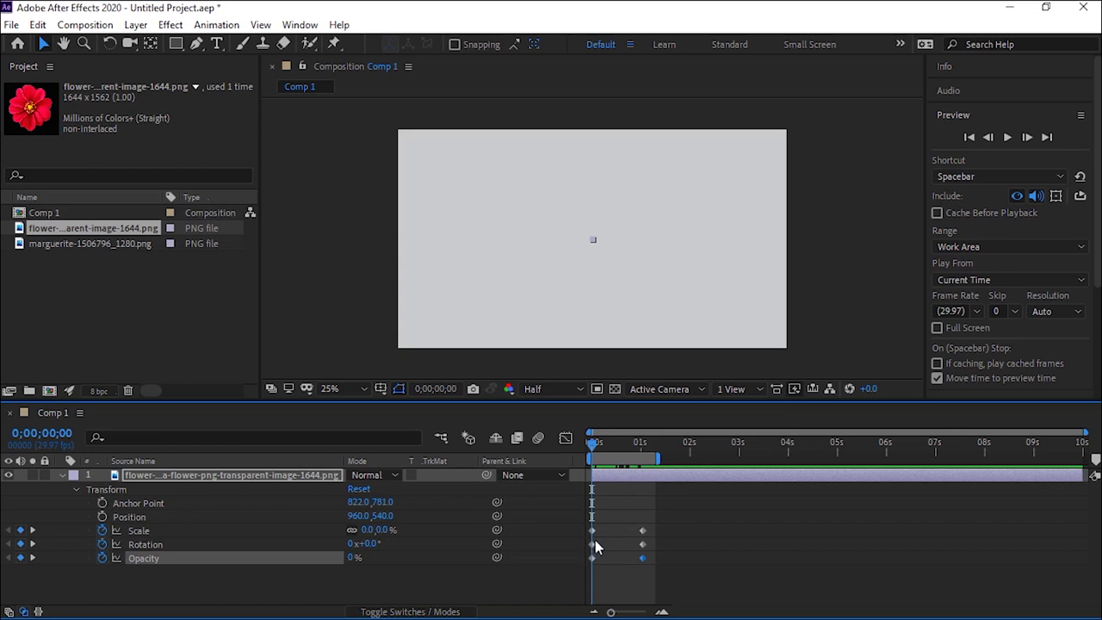
{"action": "left_click_drag", "start_coordinate": [594, 445], "coordinate": [635, 451]}
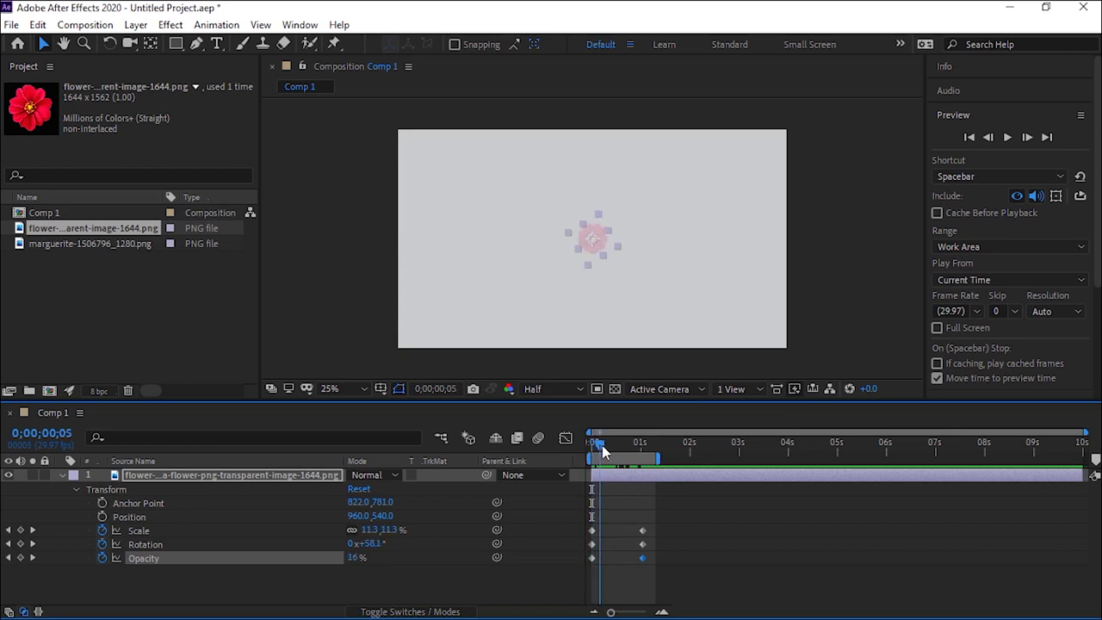
{"action": "mouse_move", "coordinate": [634, 450]}
{"action": "left_mouse_down"}
{"action": "mouse_move", "coordinate": [643, 457]}
{"action": "mouse_move", "coordinate": [552, 458]}
{"action": "left_mouse_up"}
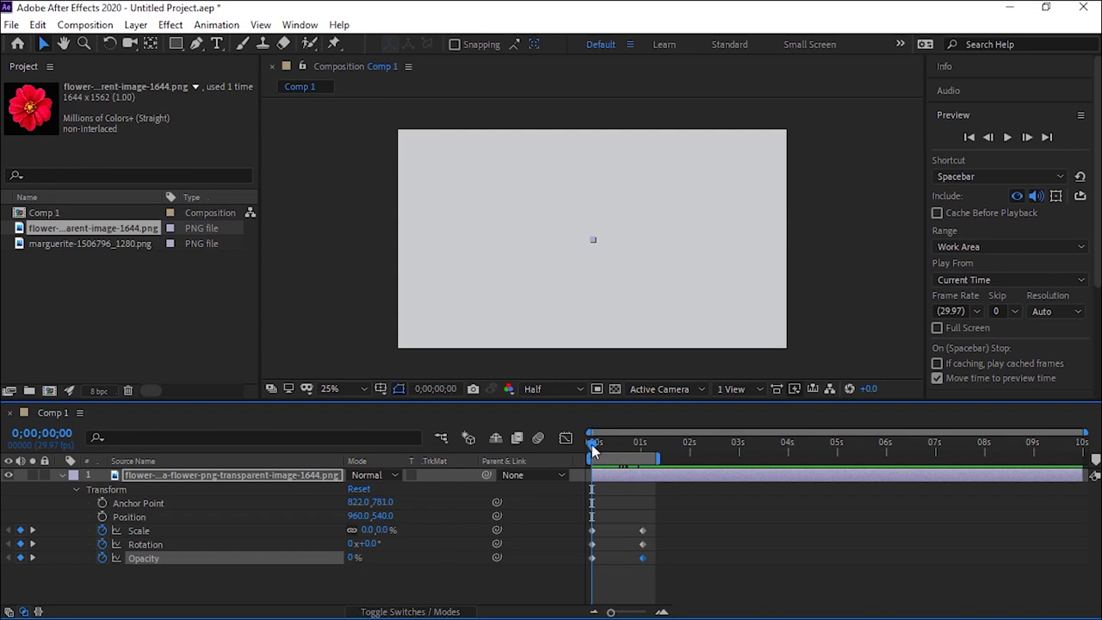
{"action": "left_click_drag", "start_coordinate": [595, 447], "coordinate": [643, 440]}
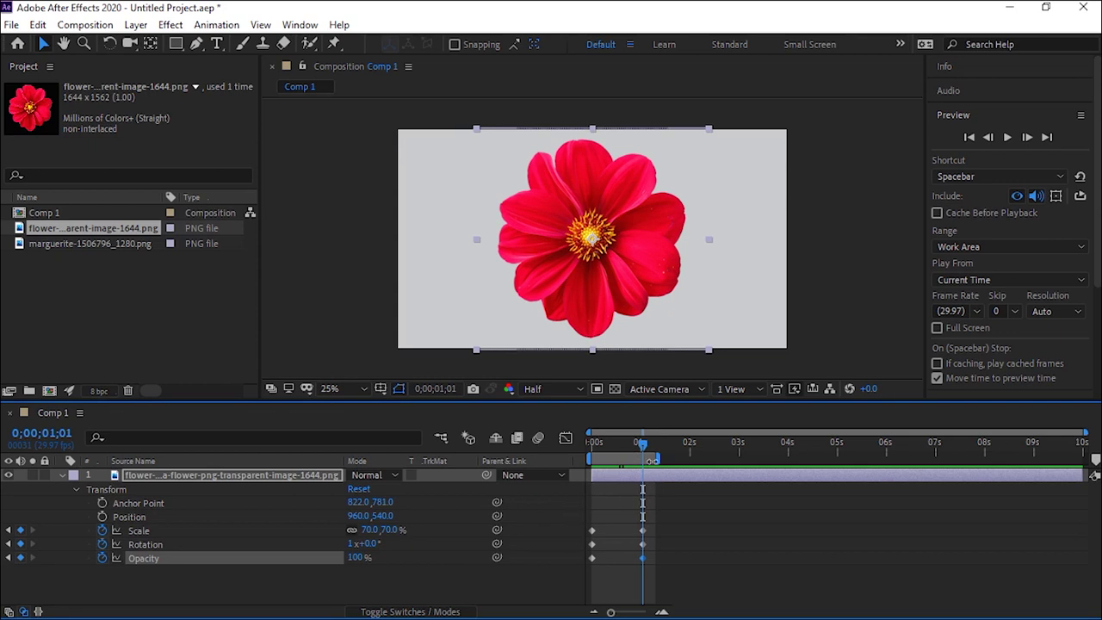
{"action": "left_click_drag", "start_coordinate": [642, 447], "coordinate": [569, 450]}
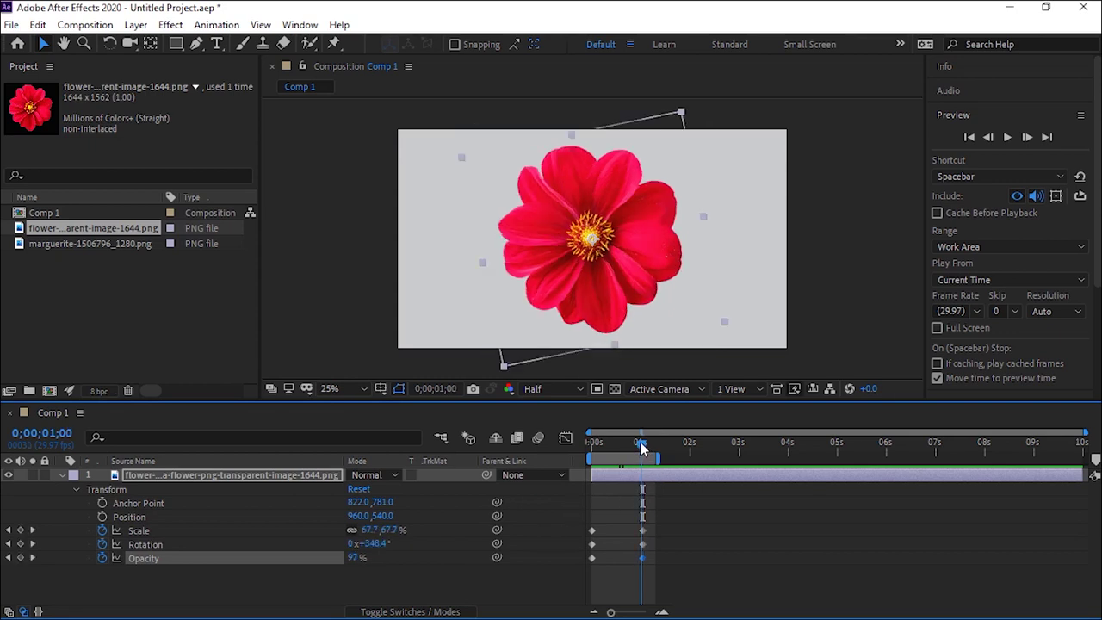
{"action": "left_click_drag", "start_coordinate": [600, 447], "coordinate": [579, 467]}
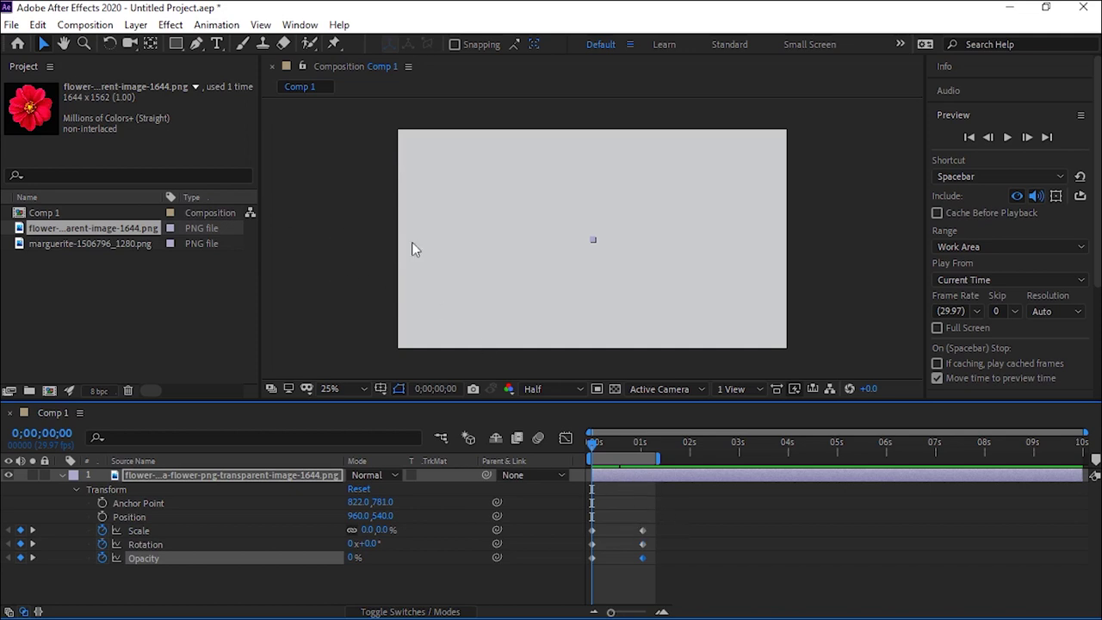
Drag the red flower off the frame's left edge to position -454, 500
{"action": "left_click", "coordinate": [534, 241]}
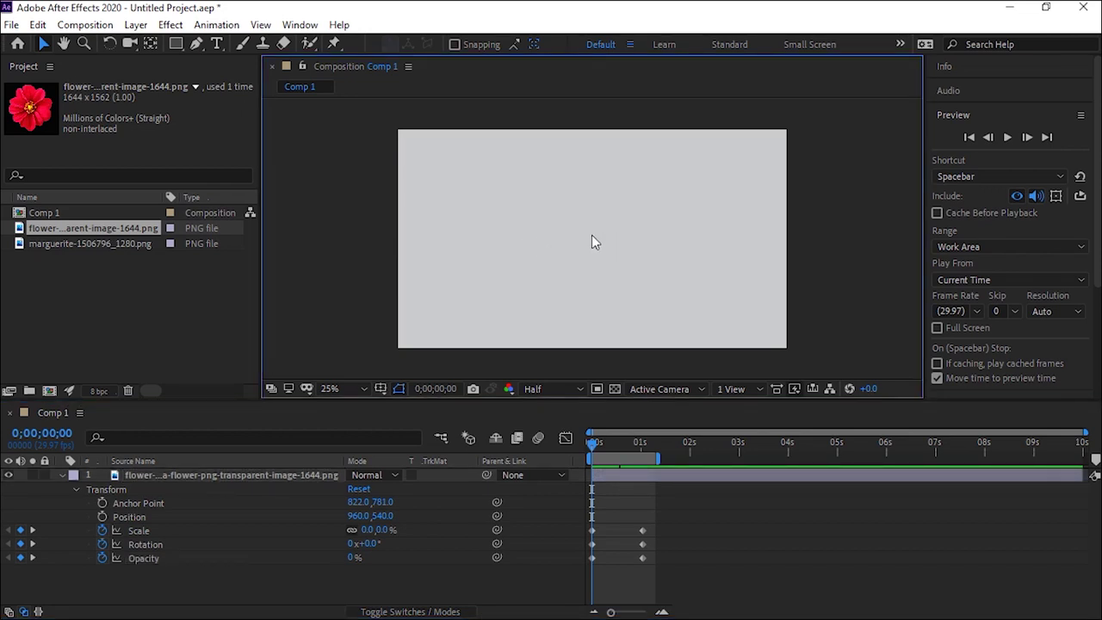
{"action": "left_click", "coordinate": [264, 480]}
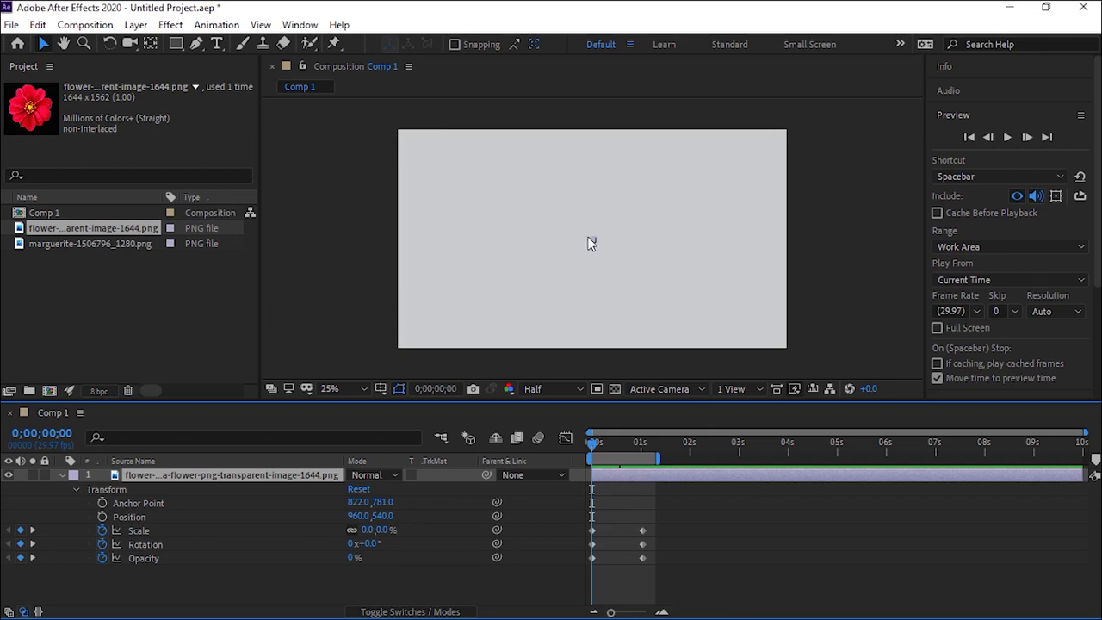
{"action": "left_click_drag", "start_coordinate": [592, 441], "coordinate": [568, 459]}
{"action": "mouse_move", "coordinate": [593, 241]}
{"action": "left_mouse_down"}
{"action": "mouse_move", "coordinate": [362, 244]}
{"action": "mouse_move", "coordinate": [347, 231]}
{"action": "left_mouse_up"}
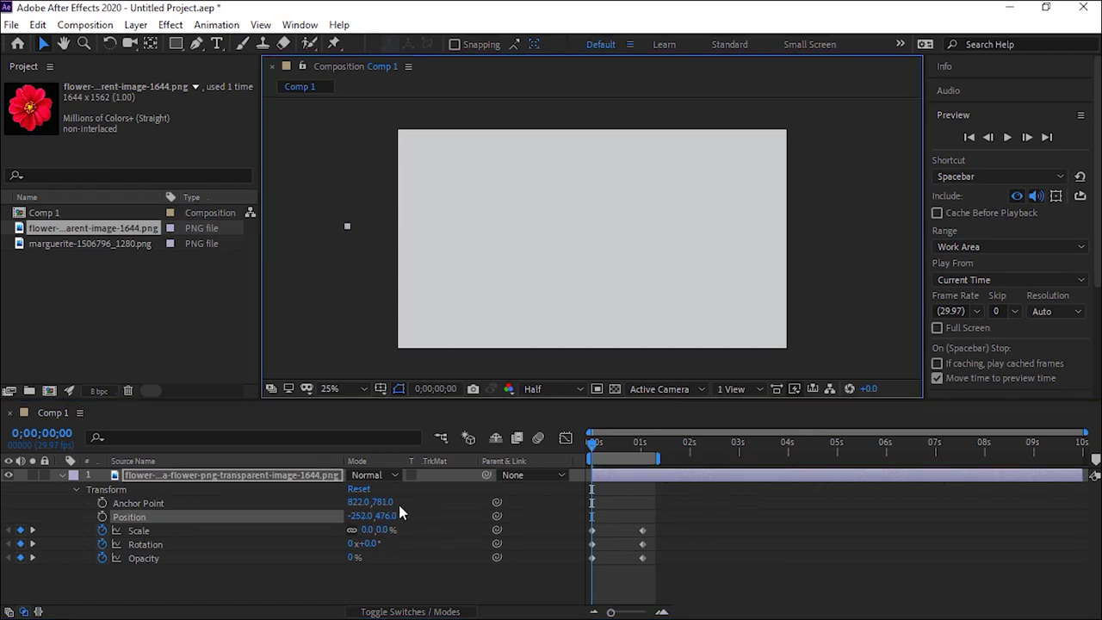
{"action": "mouse_move", "coordinate": [359, 516]}
{"action": "left_mouse_down"}
{"action": "mouse_move", "coordinate": [342, 501]}
{"action": "mouse_move", "coordinate": [342, 512]}
{"action": "left_mouse_up"}
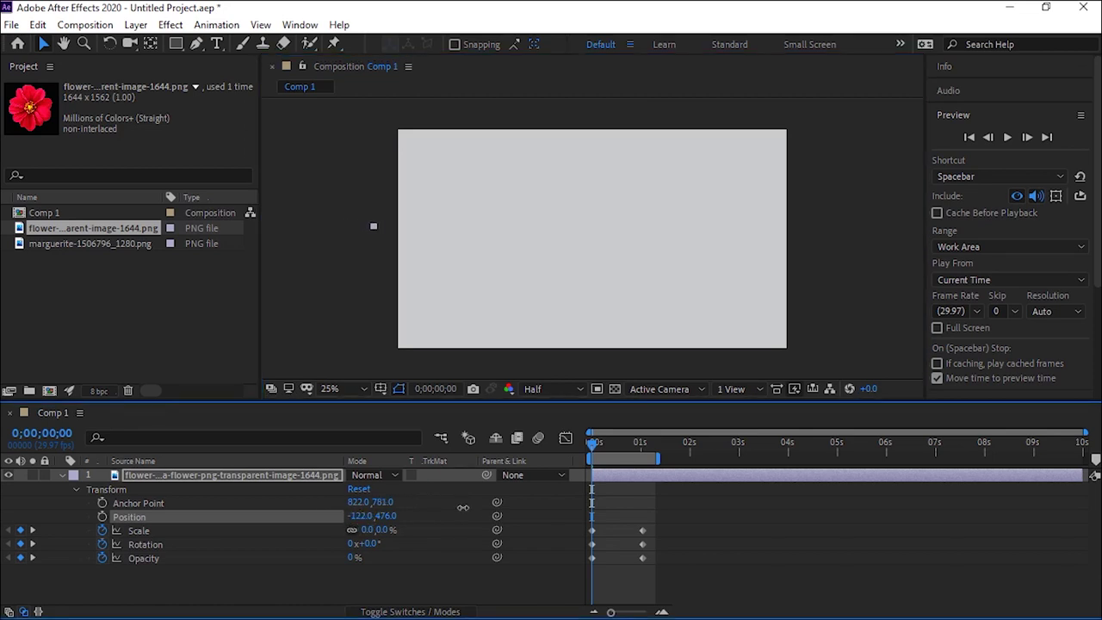
{"action": "left_click_drag", "start_coordinate": [336, 227], "coordinate": [307, 231]}
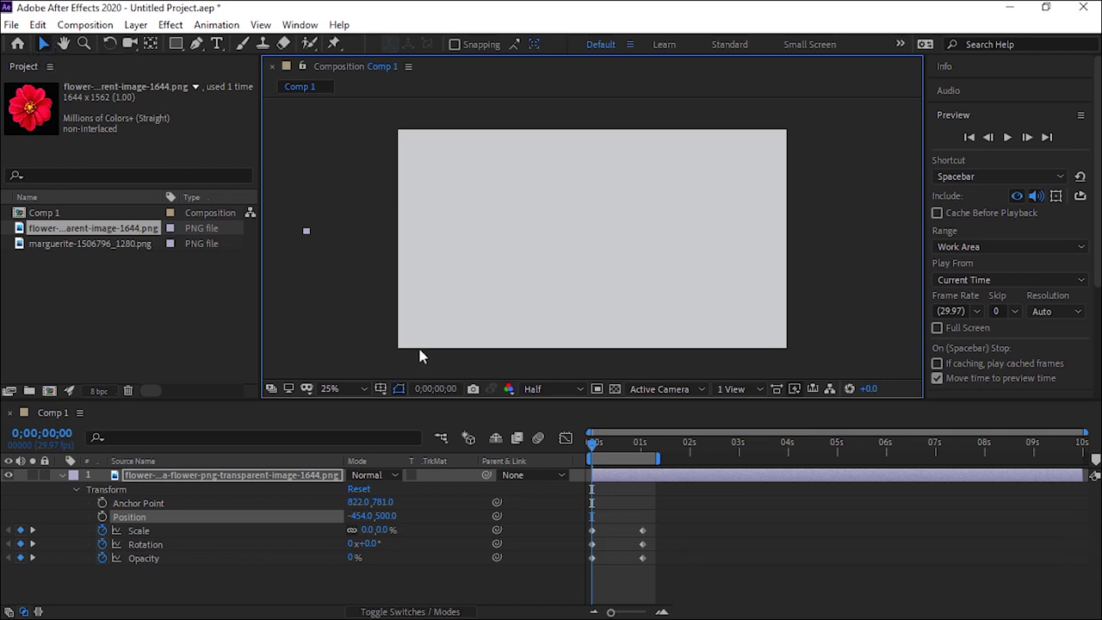
Key the flower's position at 0 s, then move it to 926, 500 at 1;01
{"action": "left_click", "coordinate": [100, 517]}
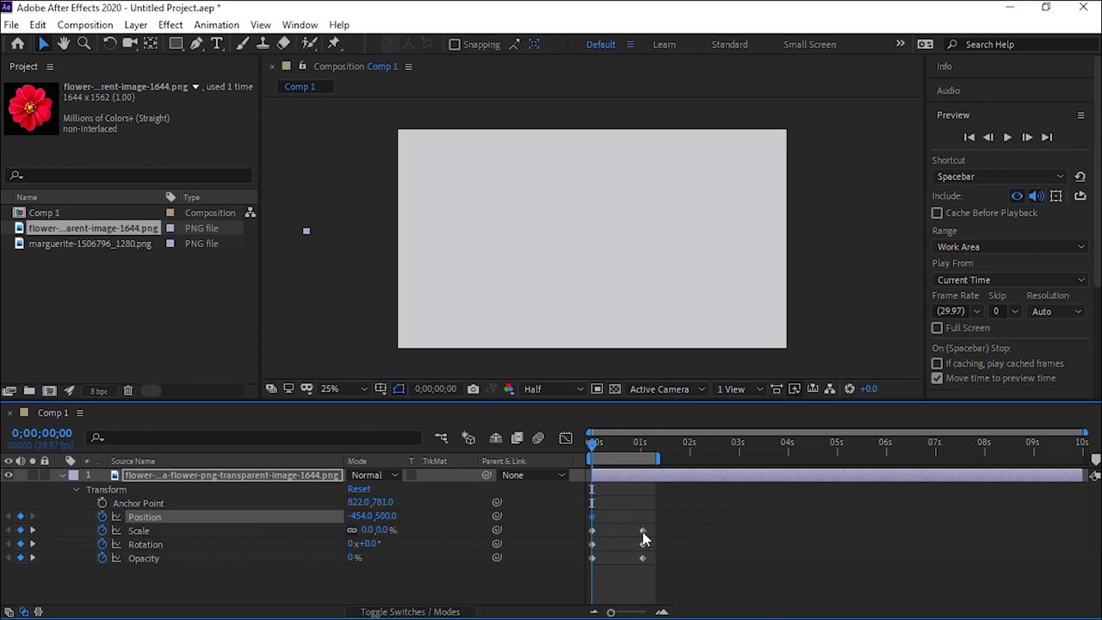
{"action": "left_click", "coordinate": [32, 530]}
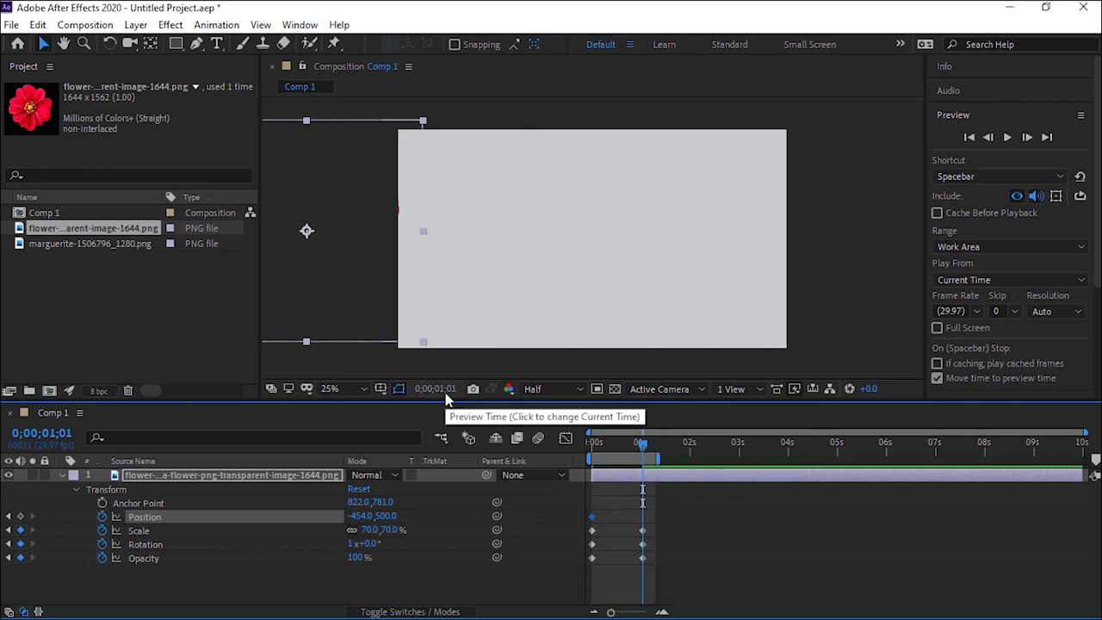
{"action": "left_click_drag", "start_coordinate": [305, 232], "coordinate": [608, 243]}
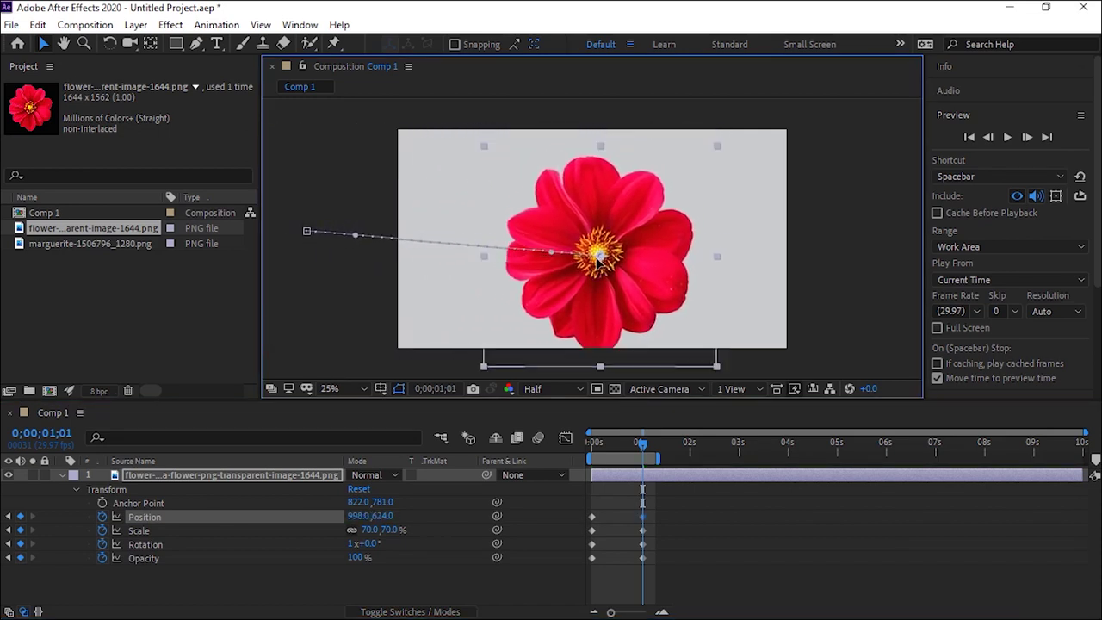
{"action": "left_click_drag", "start_coordinate": [607, 243], "coordinate": [589, 240]}
{"action": "mouse_move", "coordinate": [589, 284]}
{"action": "left_mouse_down"}
{"action": "mouse_move", "coordinate": [568, 258]}
{"action": "mouse_move", "coordinate": [603, 246]}
{"action": "mouse_move", "coordinate": [561, 271]}
{"action": "mouse_move", "coordinate": [571, 253]}
{"action": "mouse_move", "coordinate": [453, 264]}
{"action": "mouse_move", "coordinate": [559, 255]}
{"action": "mouse_move", "coordinate": [582, 264]}
{"action": "mouse_move", "coordinate": [569, 292]}
{"action": "mouse_move", "coordinate": [582, 262]}
{"action": "left_mouse_up"}
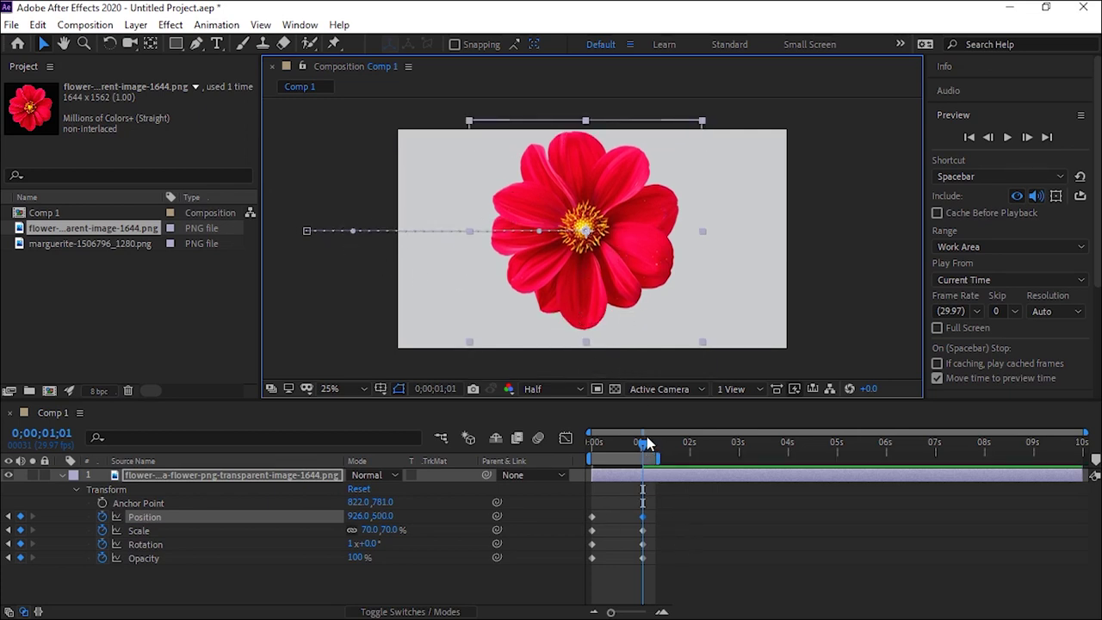
{"action": "left_click_drag", "start_coordinate": [646, 448], "coordinate": [592, 444]}
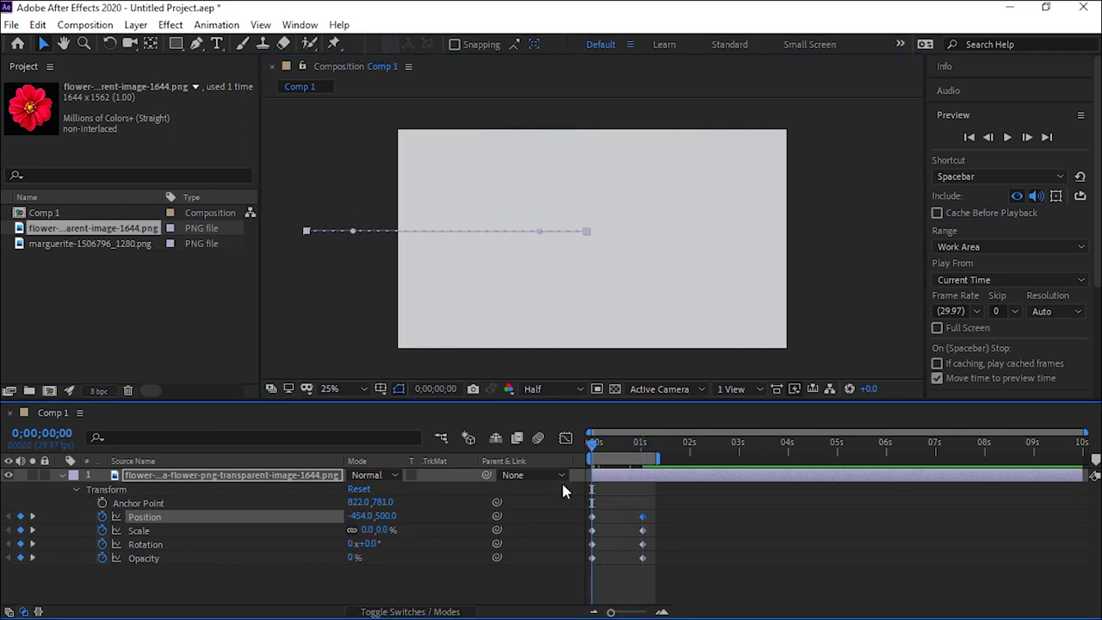
{"action": "key", "text": "space"}
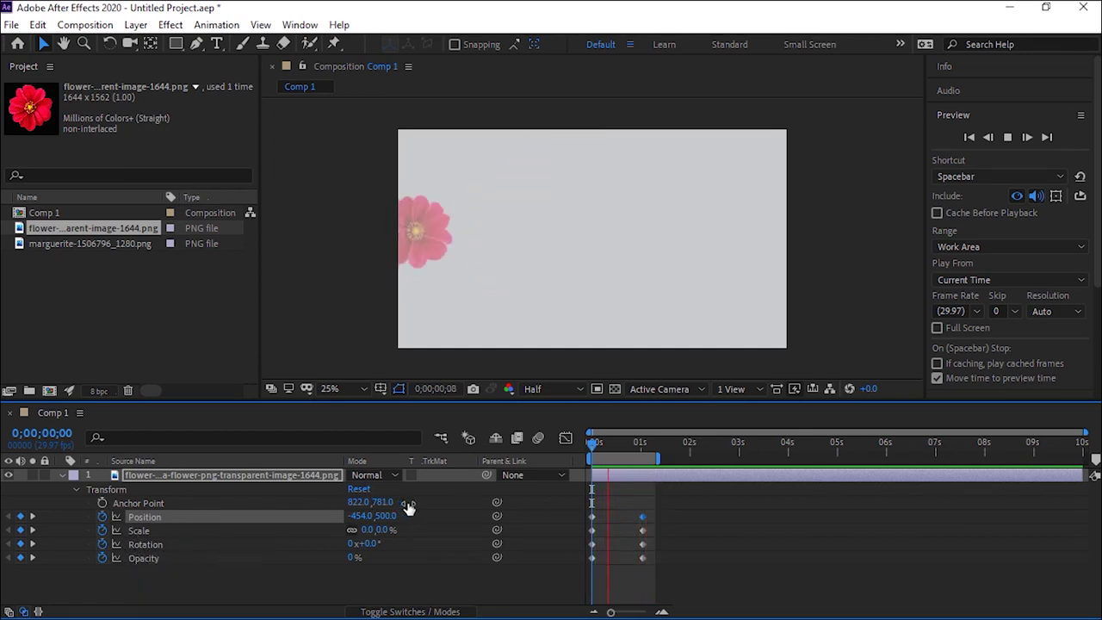
{"action": "key", "text": "space"}
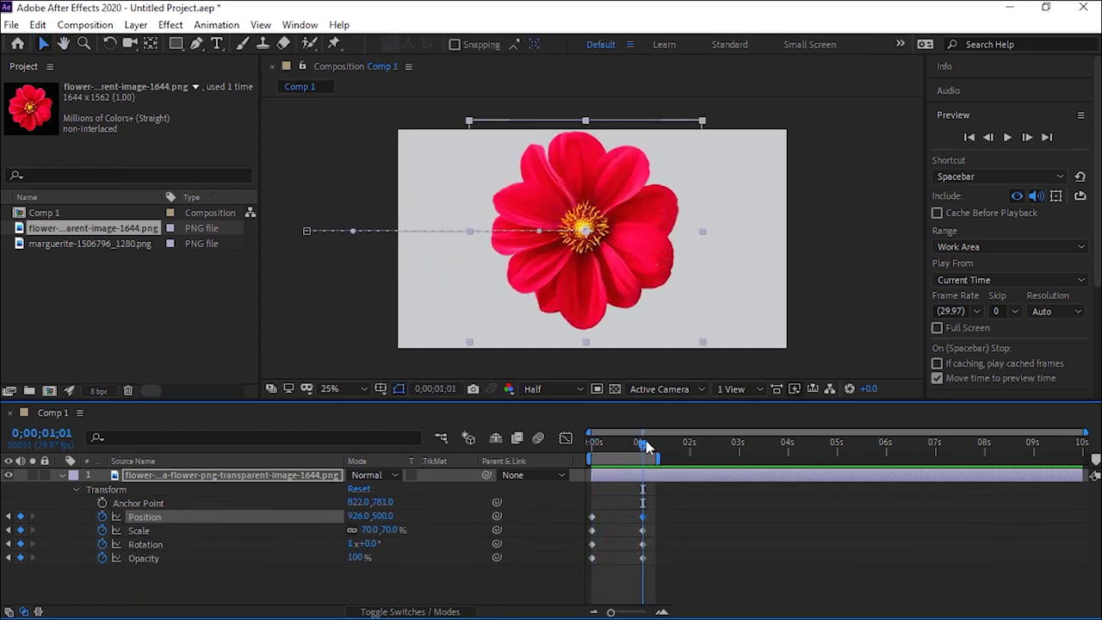
{"action": "left_click_drag", "start_coordinate": [643, 441], "coordinate": [556, 460]}
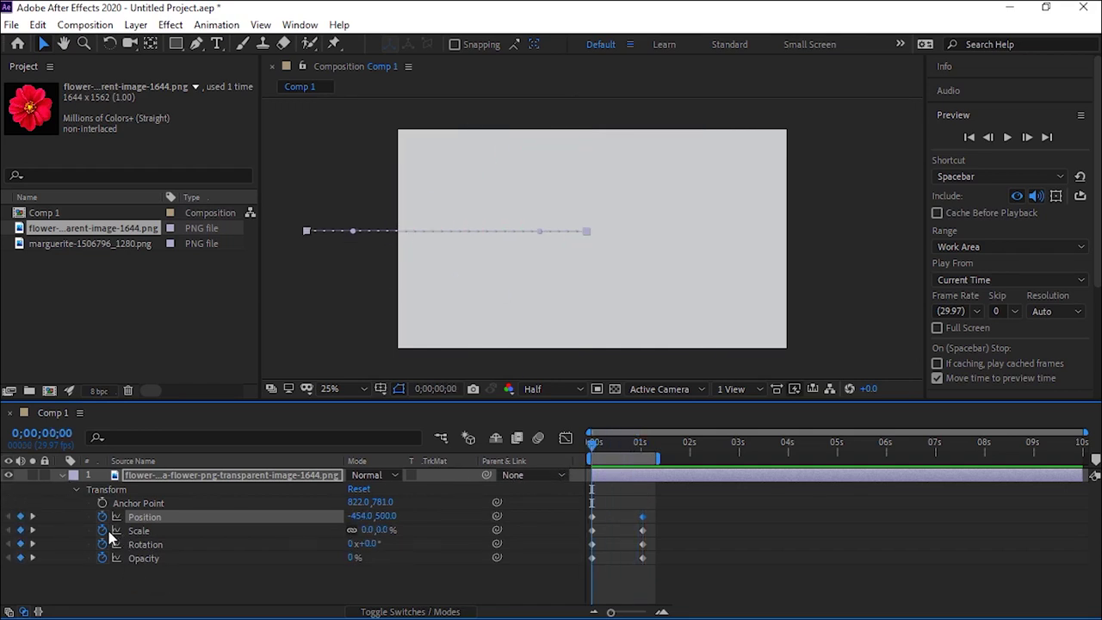
{"action": "key", "text": "space"}
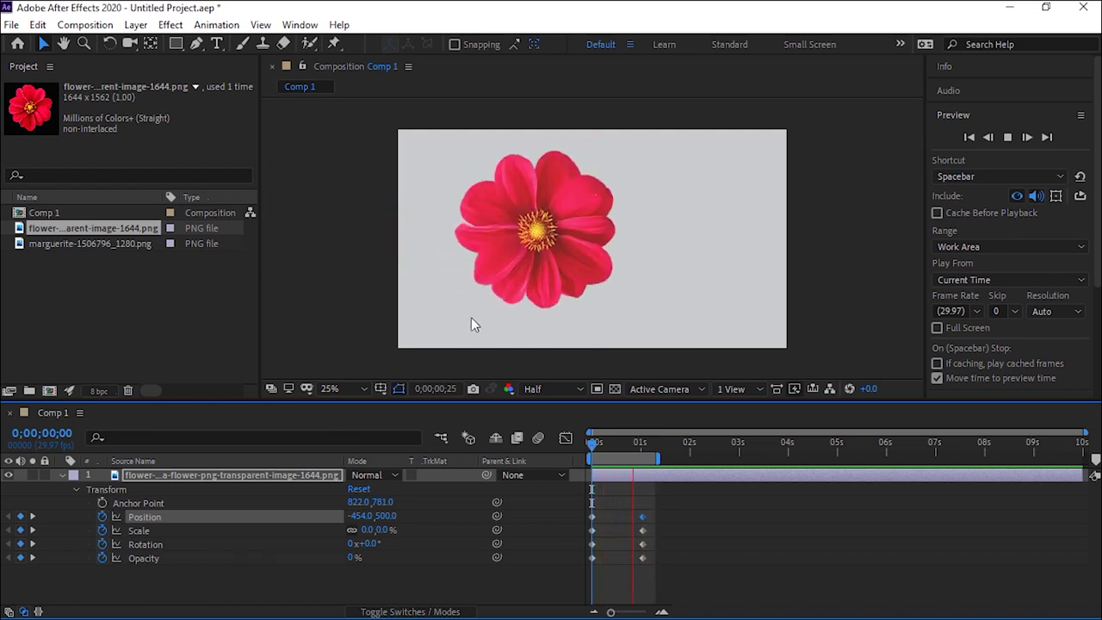
{"action": "key", "text": "space"}
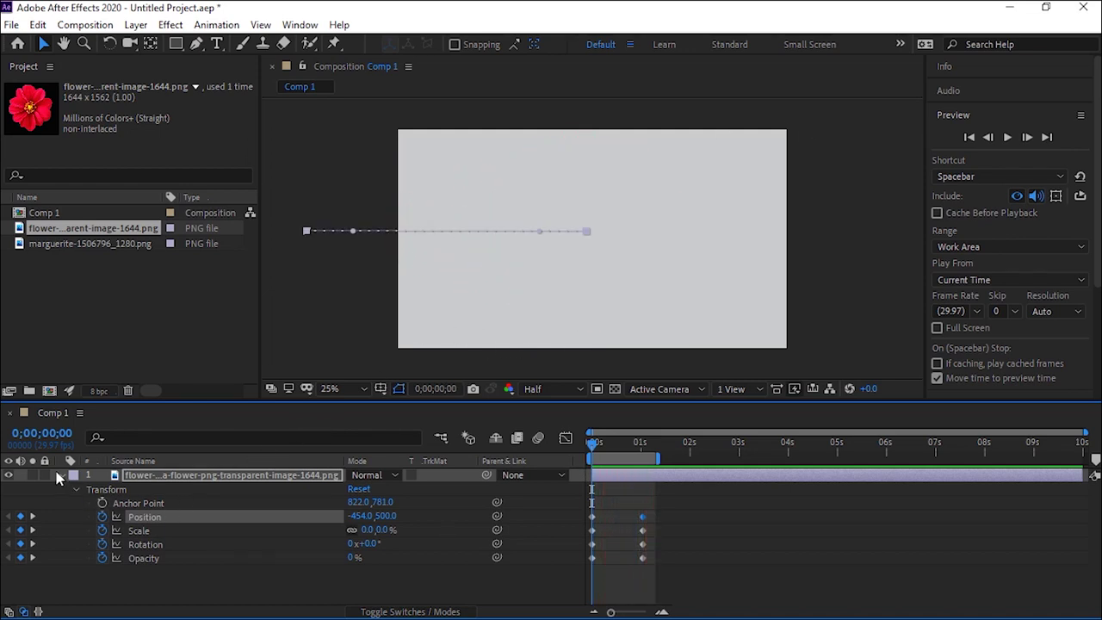
{"action": "left_click", "coordinate": [62, 475]}
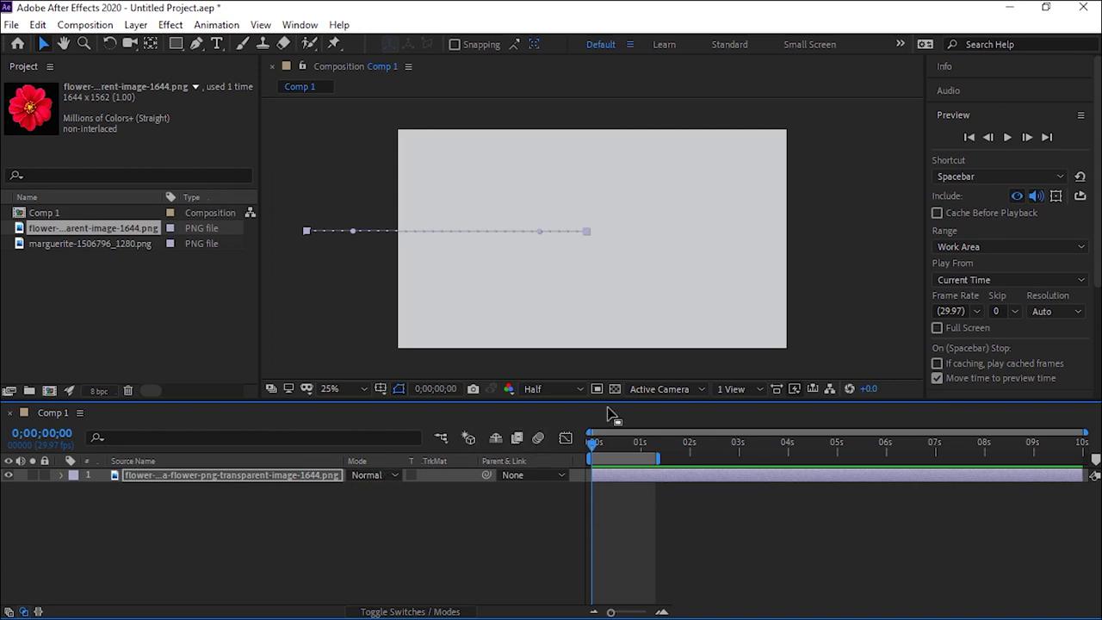
Lock the red flower layer and begin dragging in the marguerite image
{"action": "left_click", "coordinate": [44, 474]}
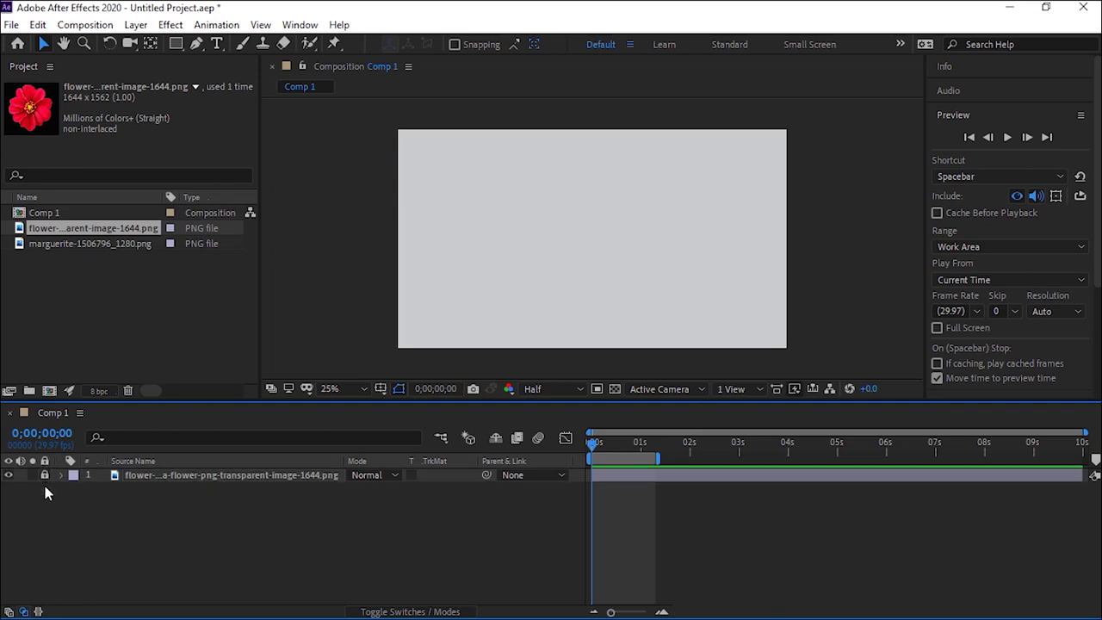
{"action": "left_click", "coordinate": [209, 478]}
{"action": "left_click_drag", "start_coordinate": [71, 247], "coordinate": [206, 490]}
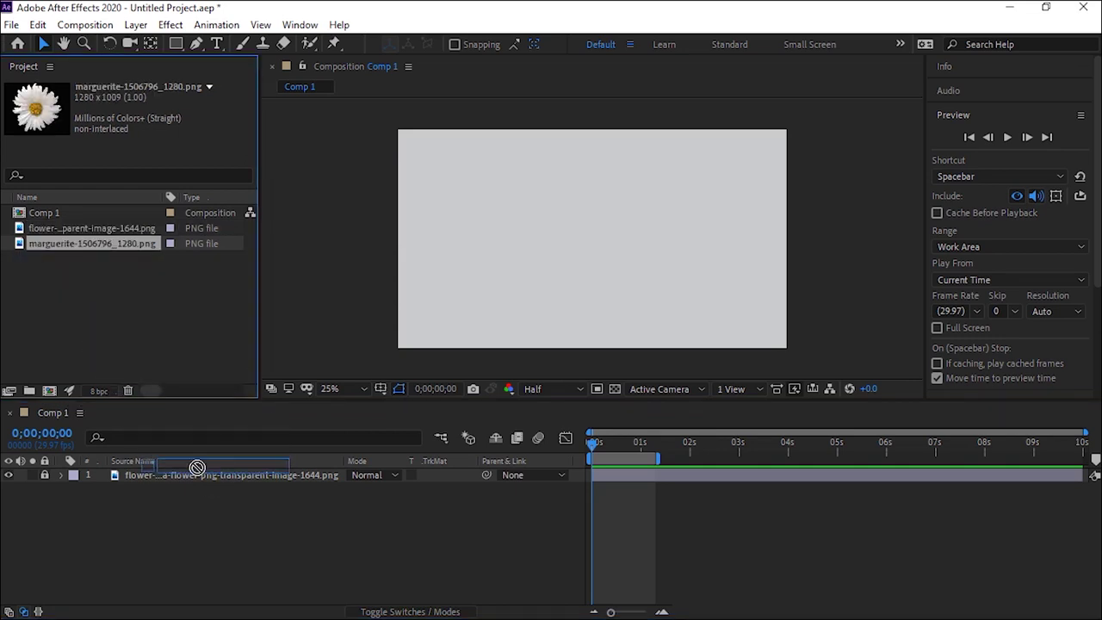
Place marguerite-1506796_1280.png in Comp 1 as the top layer above the red flower
{"action": "left_click_drag", "start_coordinate": [207, 488], "coordinate": [224, 487]}
{"action": "left_click_drag", "start_coordinate": [231, 494], "coordinate": [228, 470]}
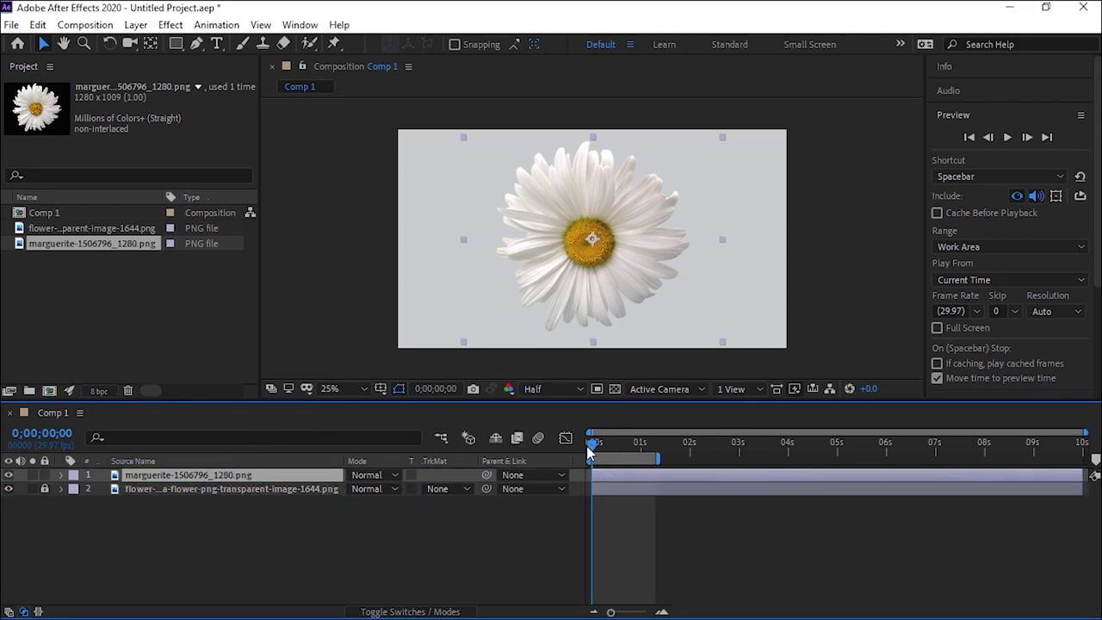
{"action": "left_click_drag", "start_coordinate": [590, 444], "coordinate": [641, 443]}
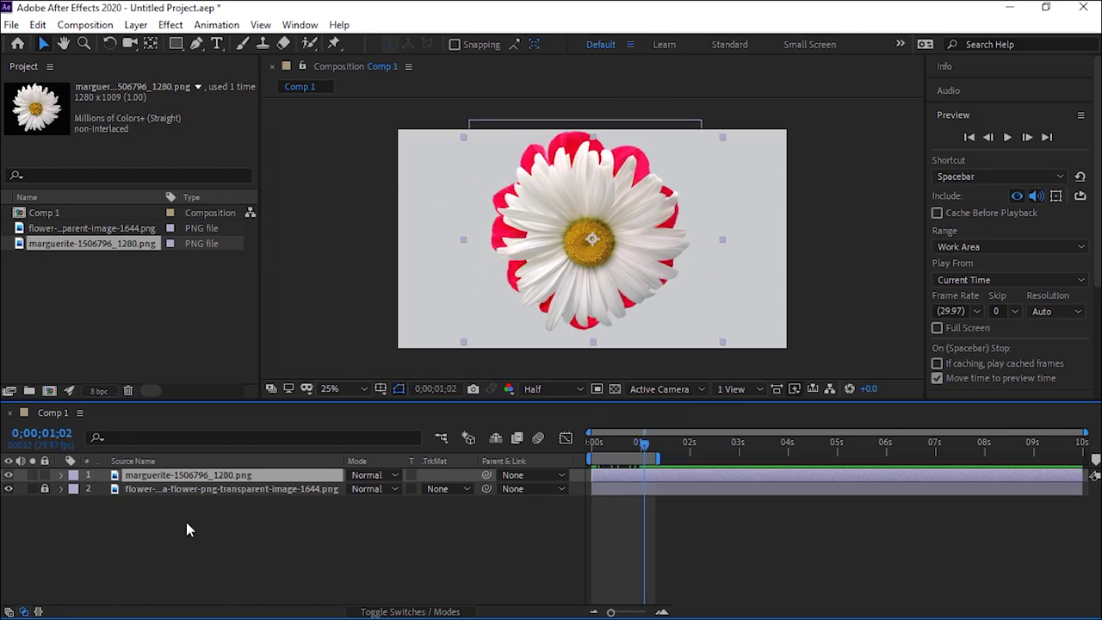
{"action": "left_click_drag", "start_coordinate": [212, 478], "coordinate": [208, 516]}
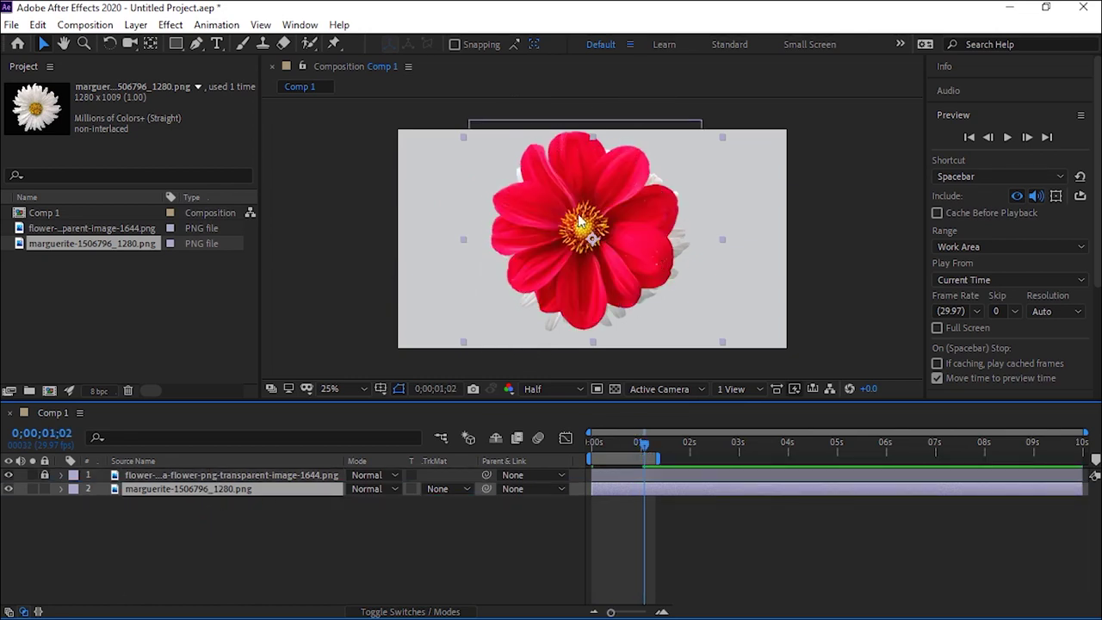
{"action": "left_click_drag", "start_coordinate": [199, 491], "coordinate": [202, 468]}
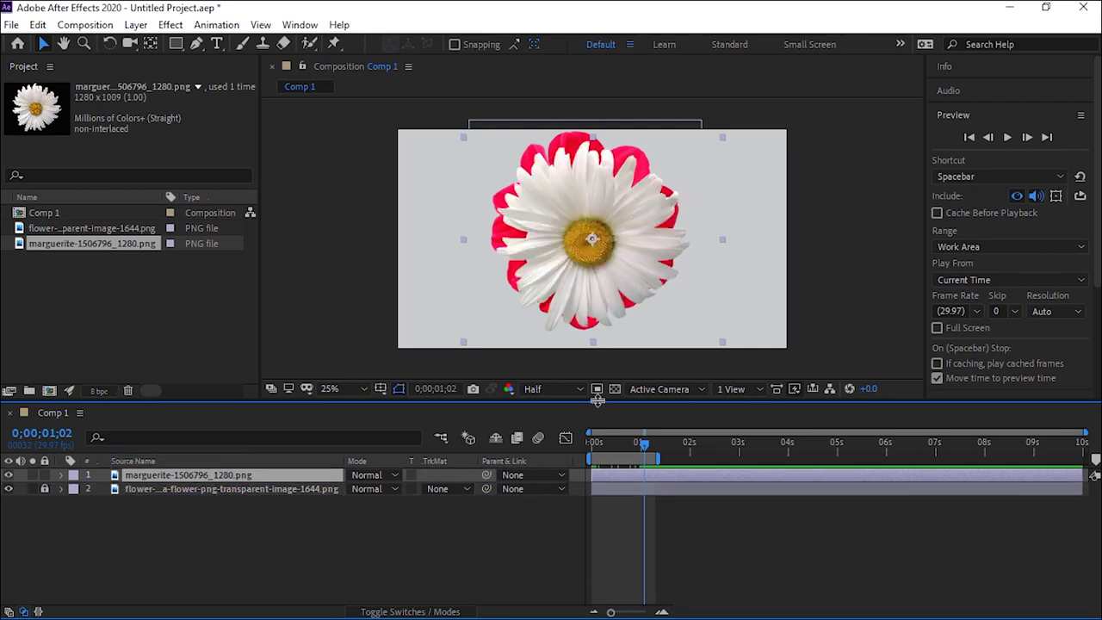
{"action": "left_click_drag", "start_coordinate": [597, 402], "coordinate": [609, 335]}
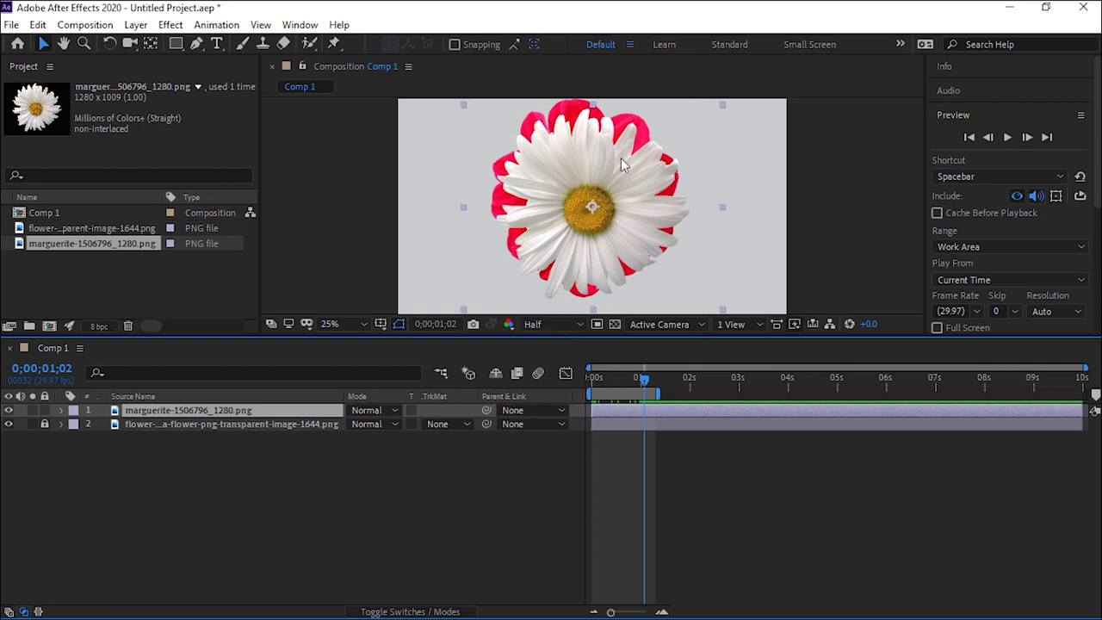
Scrub through the animation, return near 0 s, and expand the marguerite layer's Transform
{"action": "left_click_drag", "start_coordinate": [638, 380], "coordinate": [572, 391]}
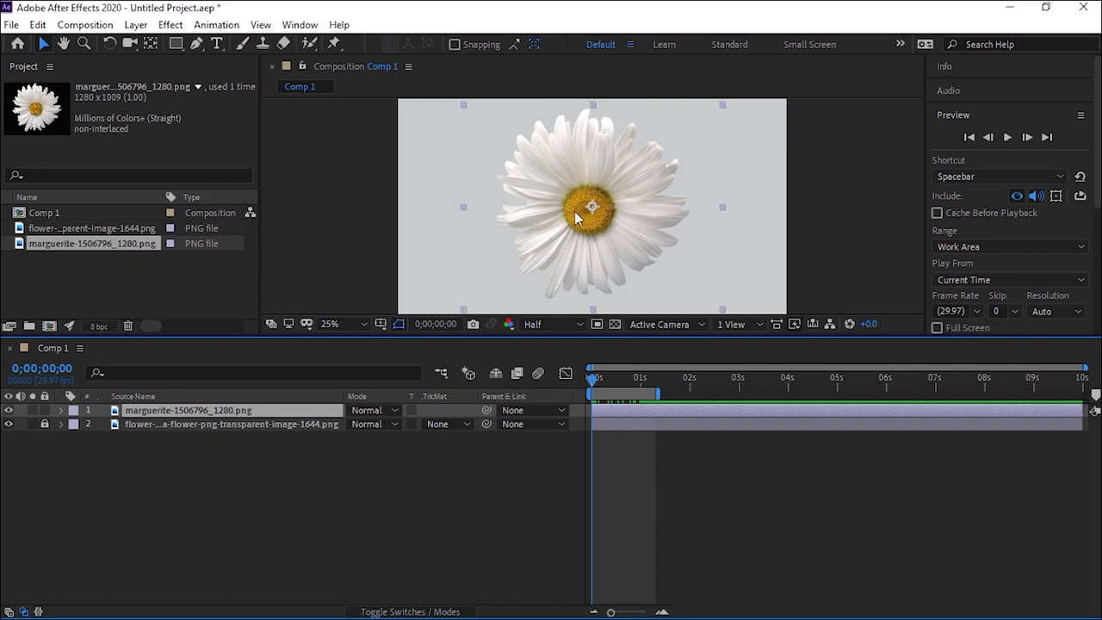
{"action": "left_click_drag", "start_coordinate": [592, 379], "coordinate": [641, 377]}
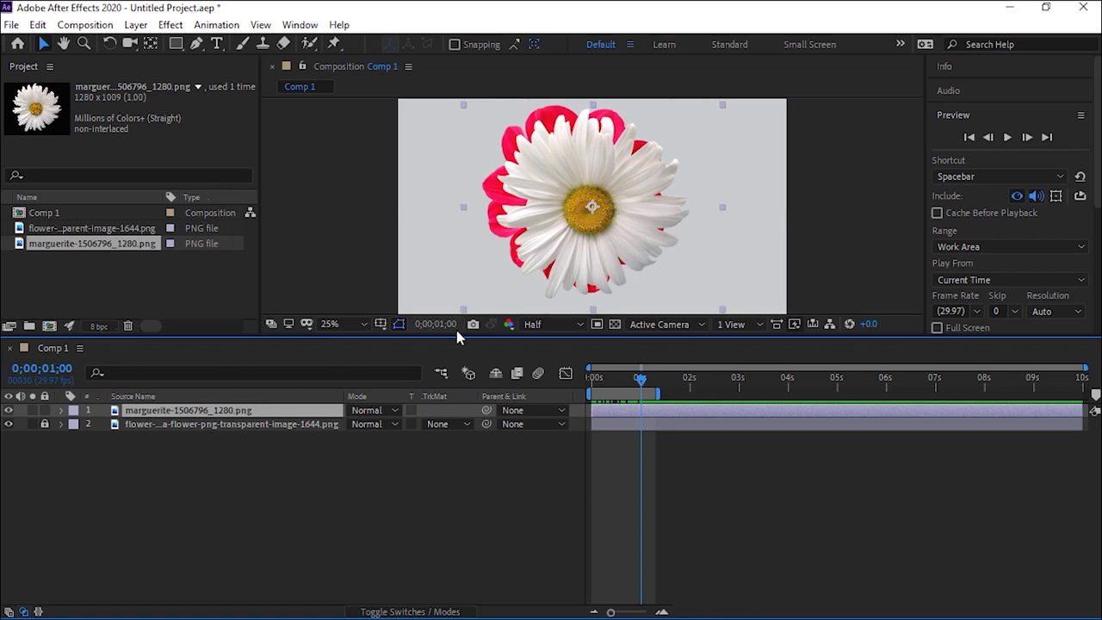
{"action": "mouse_move", "coordinate": [642, 378]}
{"action": "left_mouse_down"}
{"action": "mouse_move", "coordinate": [594, 379]}
{"action": "mouse_move", "coordinate": [569, 403]}
{"action": "left_mouse_up"}
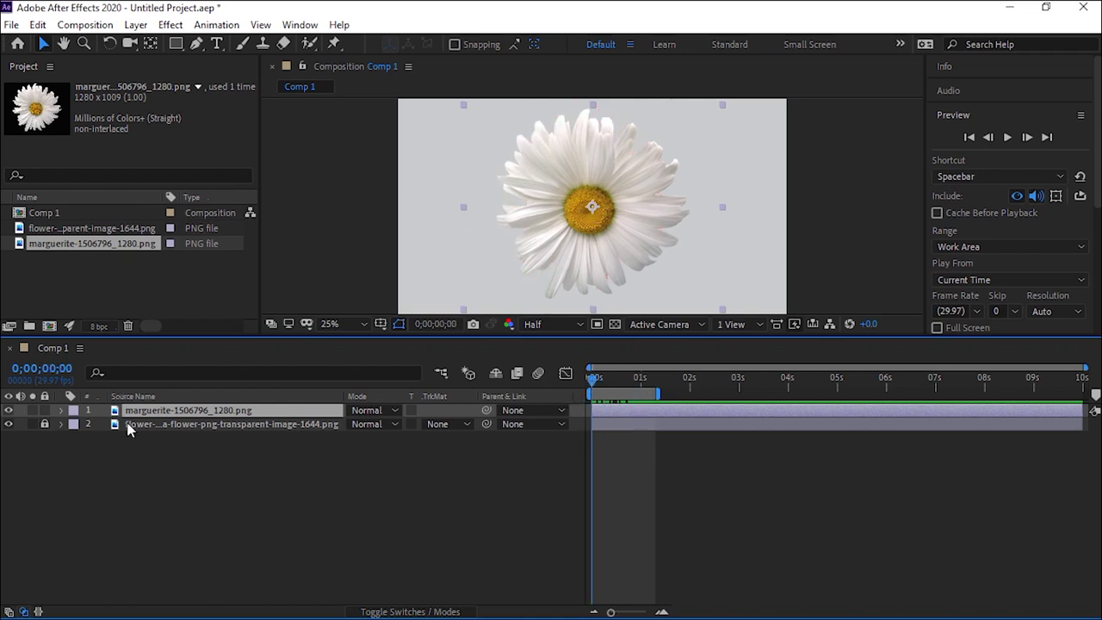
{"action": "left_click", "coordinate": [61, 411]}
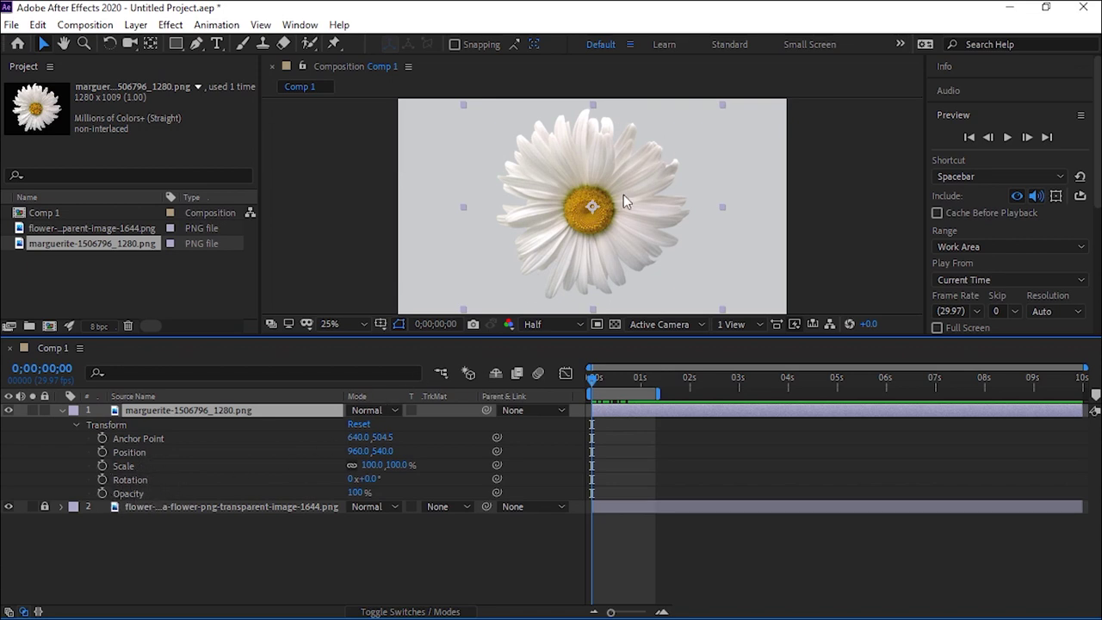
Set 0 s keyframes on the daisy's opacity, rotation, scale and position
{"action": "left_click", "coordinate": [102, 493]}
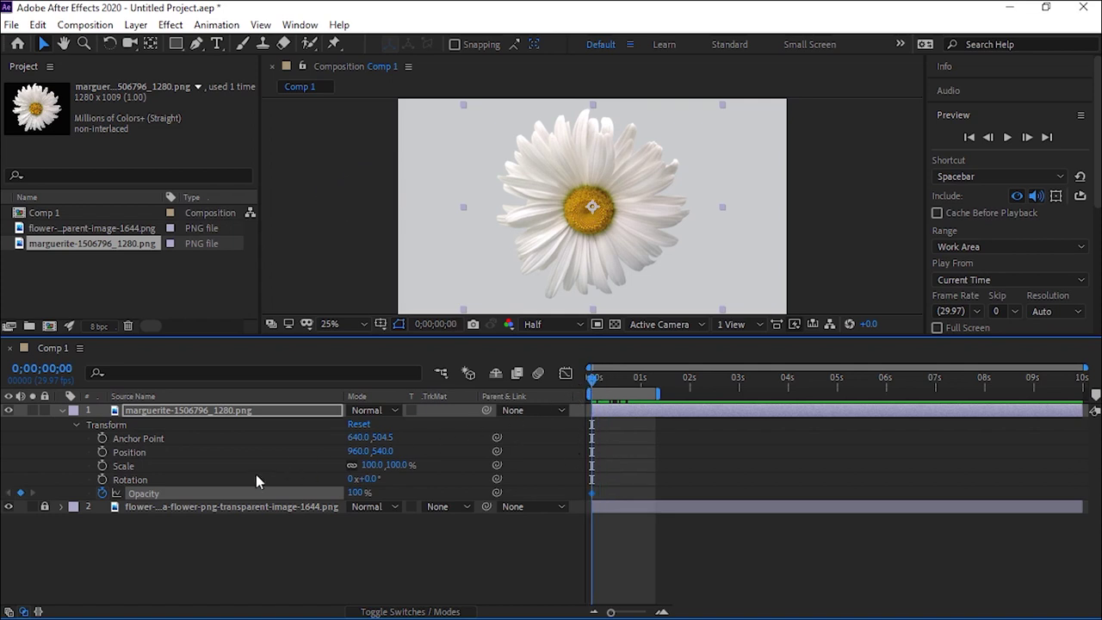
{"action": "left_click", "coordinate": [101, 479]}
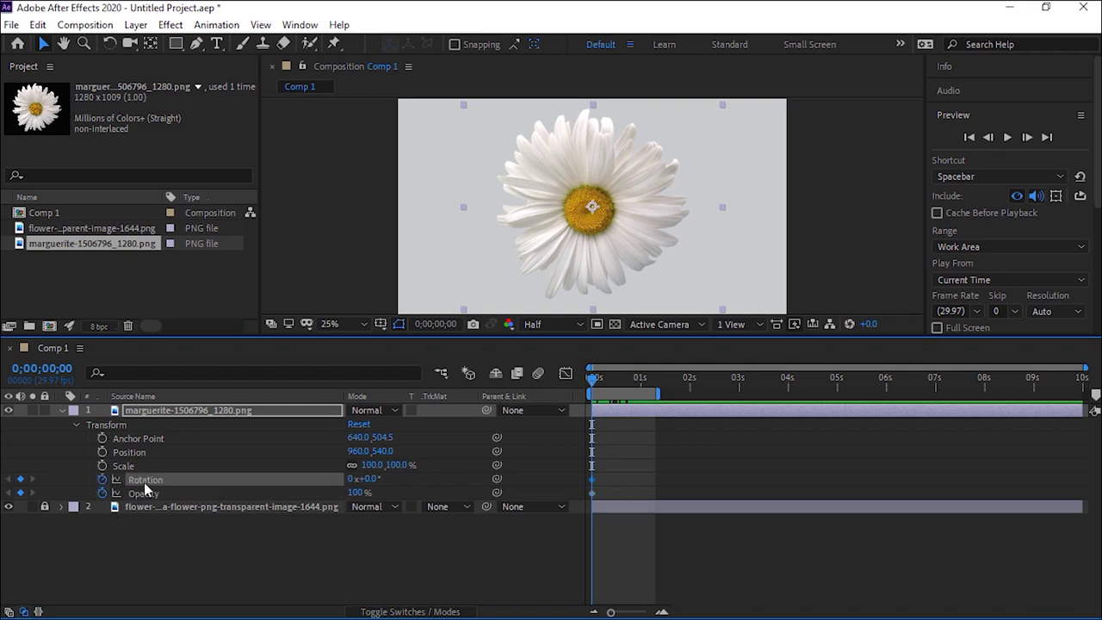
{"action": "left_click", "coordinate": [103, 466]}
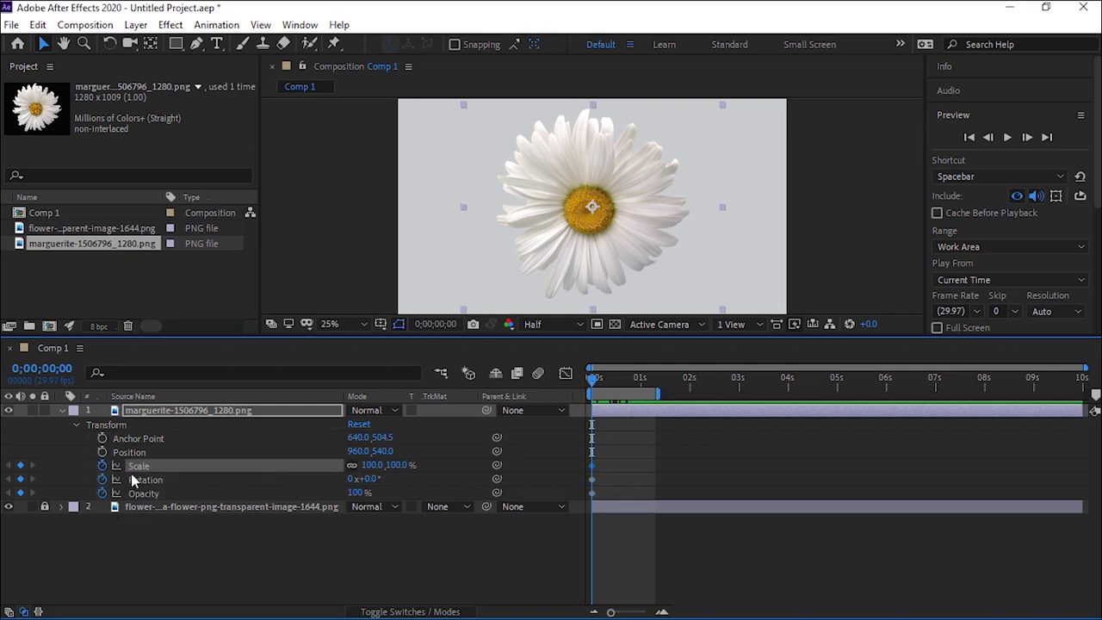
{"action": "left_click", "coordinate": [103, 452]}
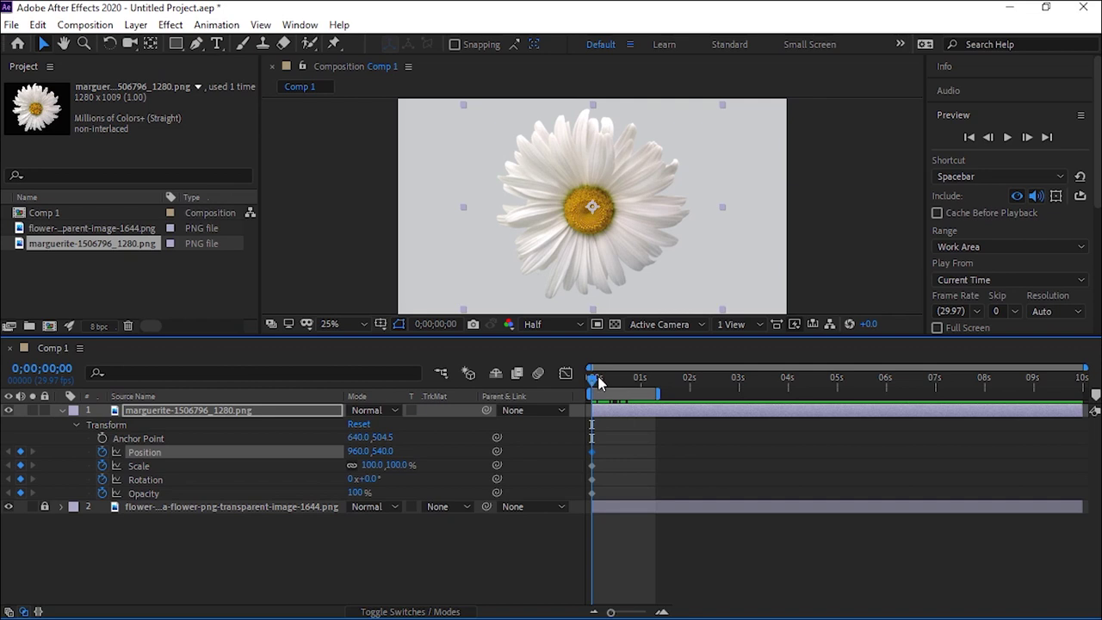
Preview the animation and expand the red flower layer's Transform properties
{"action": "key", "text": "space"}
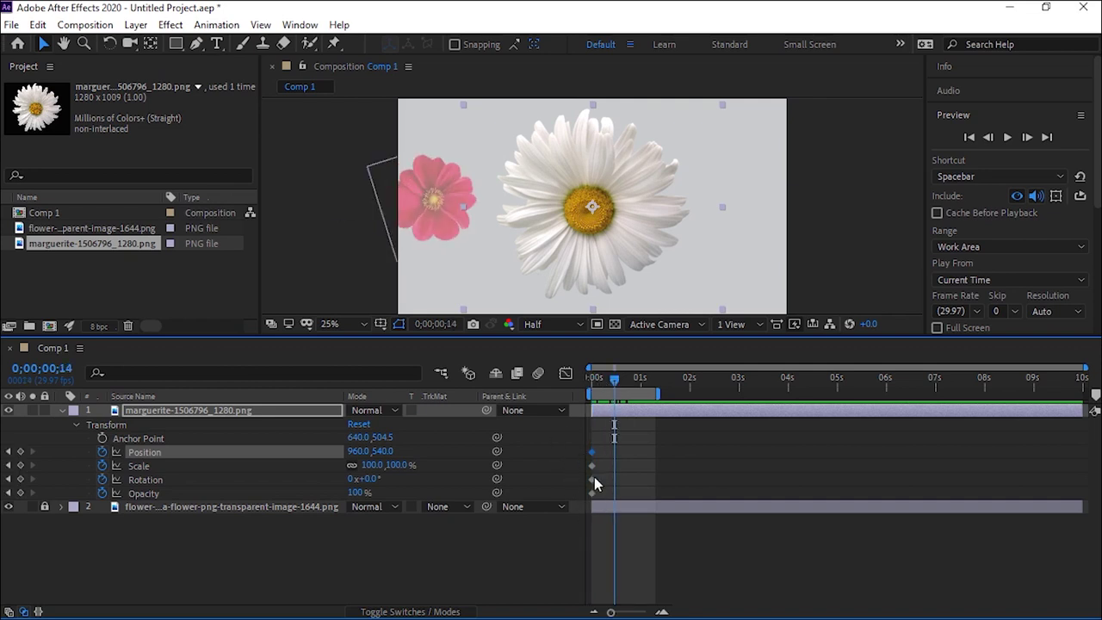
{"action": "key", "text": "space"}
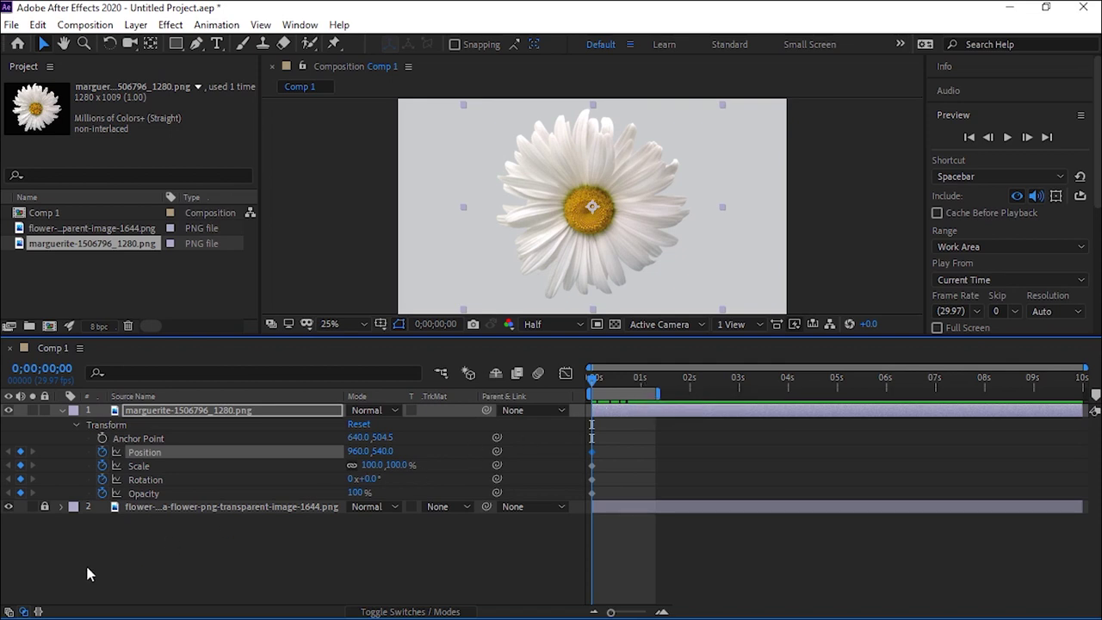
{"action": "left_click", "coordinate": [61, 506]}
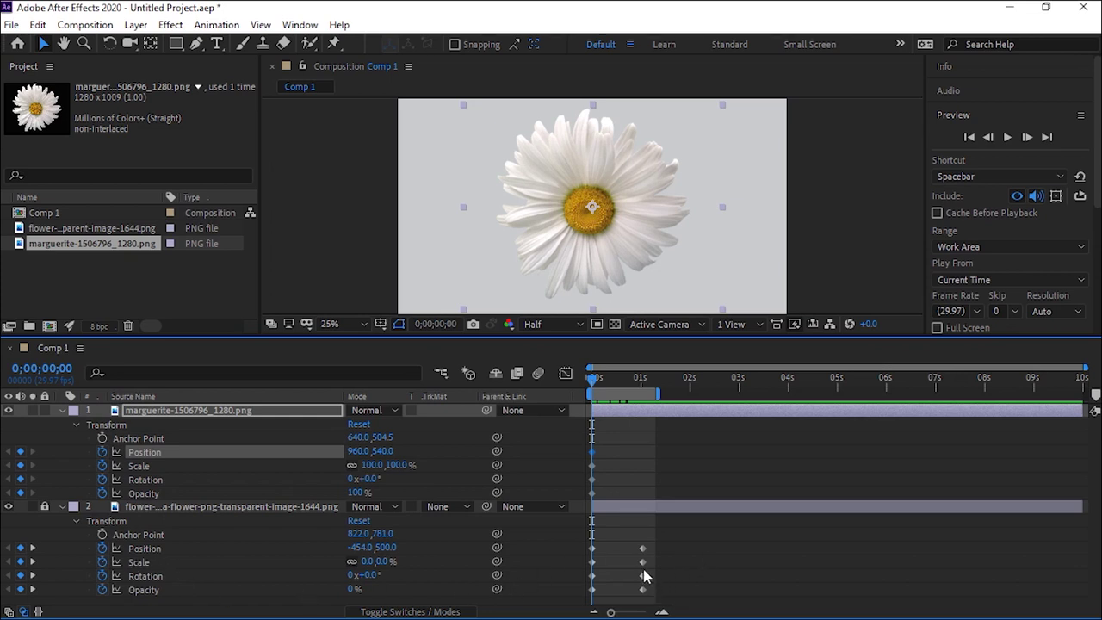
At 1;01, key the daisy at 0% opacity, 1x rotation, 0% scale, position 2420, 540
{"action": "left_click", "coordinate": [33, 547]}
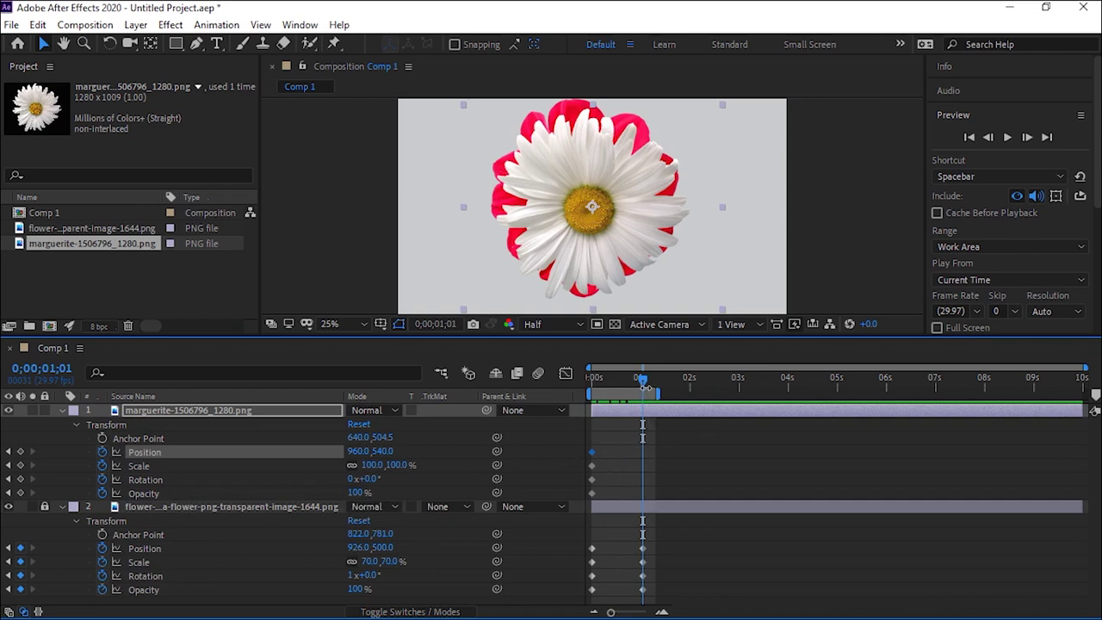
{"action": "left_click", "coordinate": [373, 495]}
{"action": "type", "text": "0"}
{"action": "key", "text": "Return"}
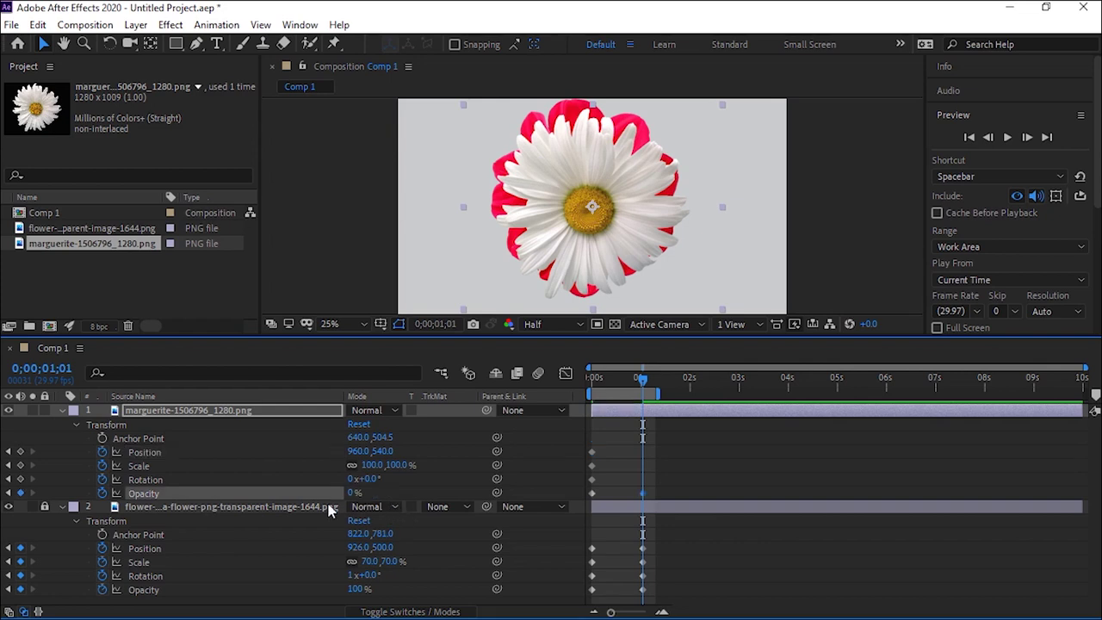
{"action": "left_click", "coordinate": [351, 478]}
{"action": "type", "text": "1"}
{"action": "key", "text": "Return"}
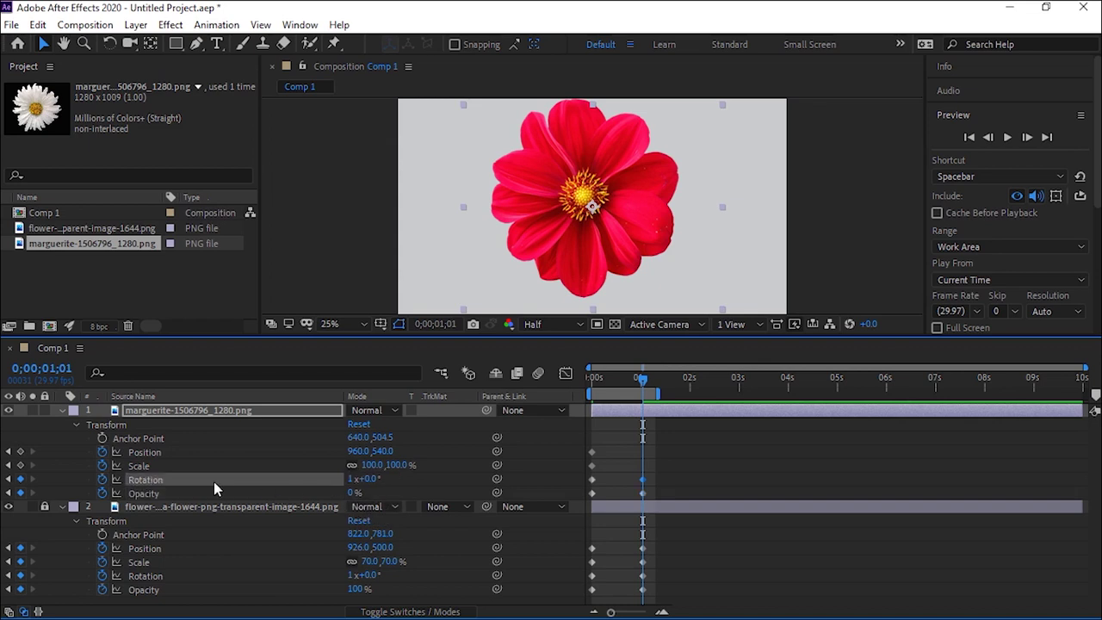
{"action": "left_click", "coordinate": [370, 465]}
{"action": "type", "text": "0"}
{"action": "key", "text": "Return"}
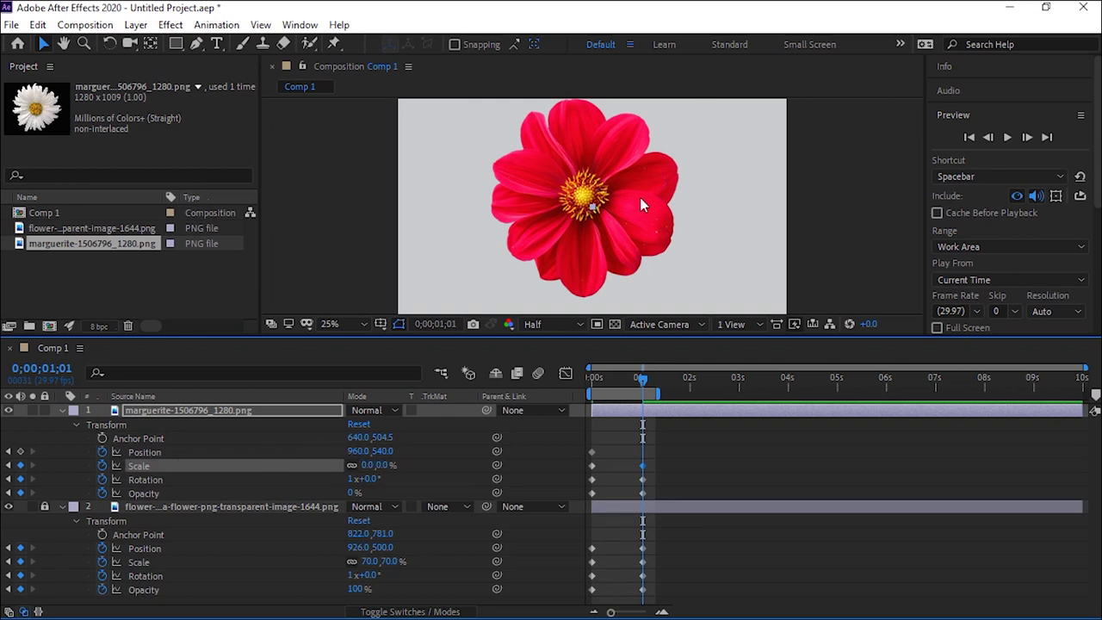
{"action": "left_click_drag", "start_coordinate": [592, 211], "coordinate": [890, 212]}
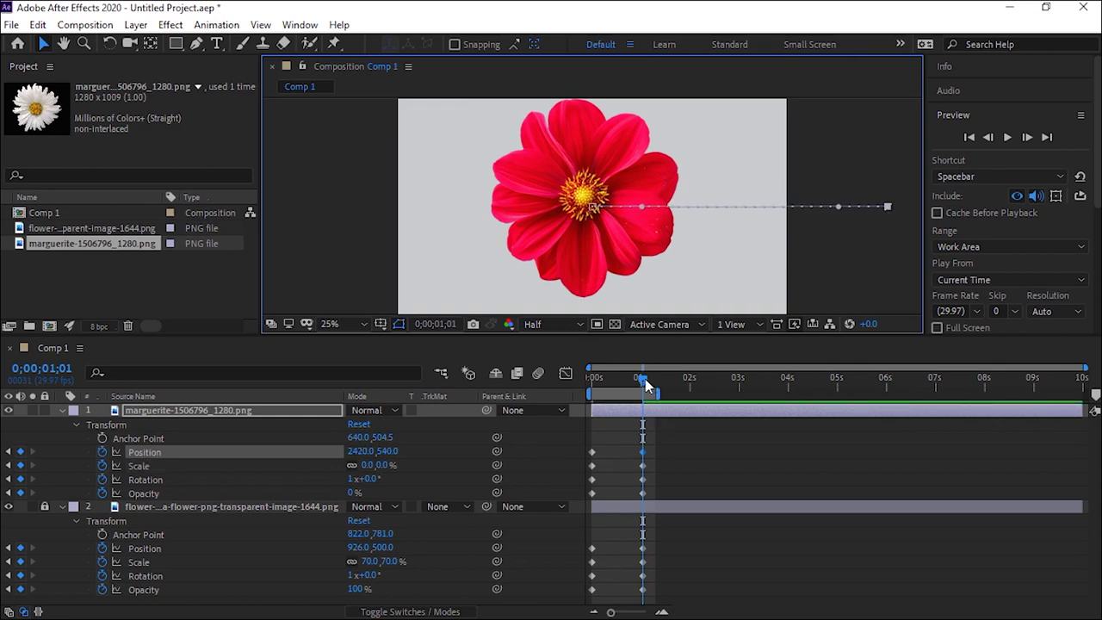
{"action": "left_click_drag", "start_coordinate": [651, 381], "coordinate": [549, 392]}
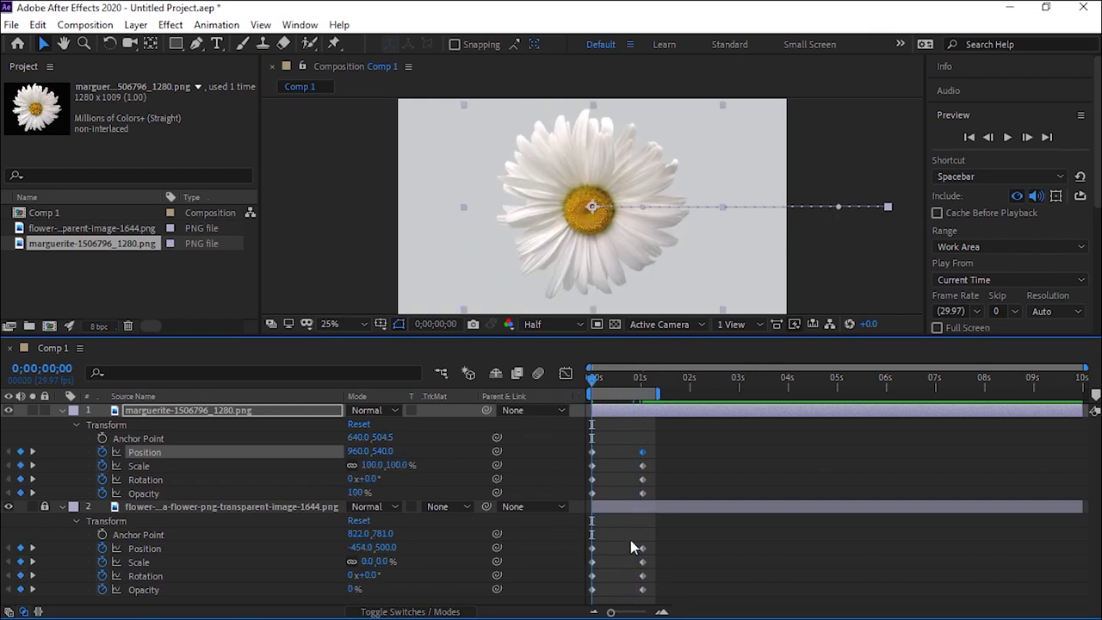
Play the preview, then collapse the marguerite and red flower layers' properties
{"action": "key", "text": "space"}
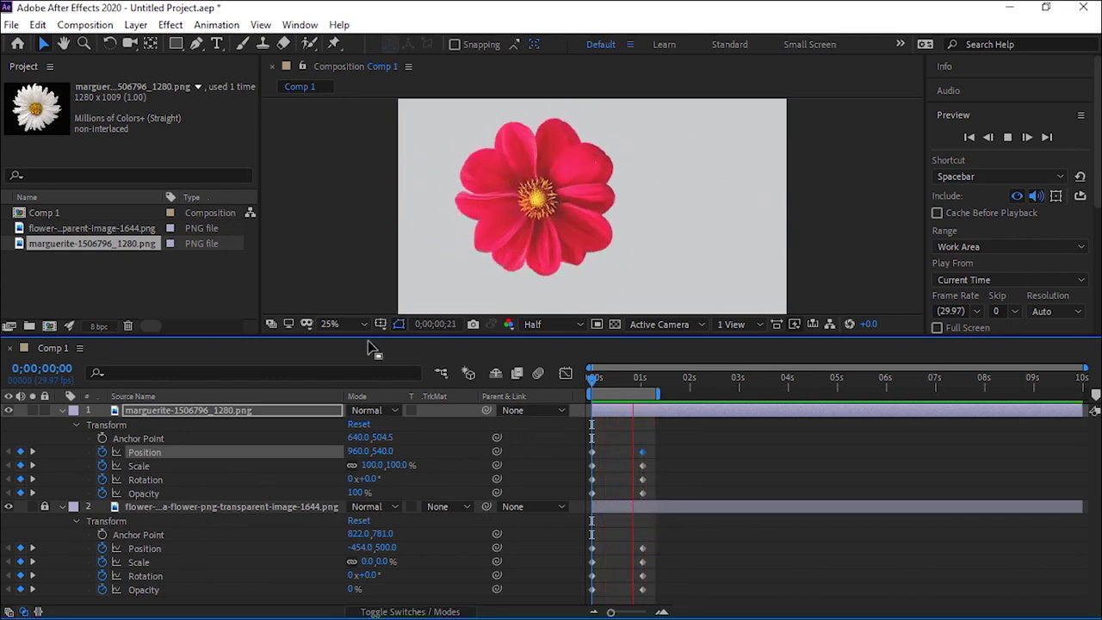
{"action": "left_click", "coordinate": [61, 410]}
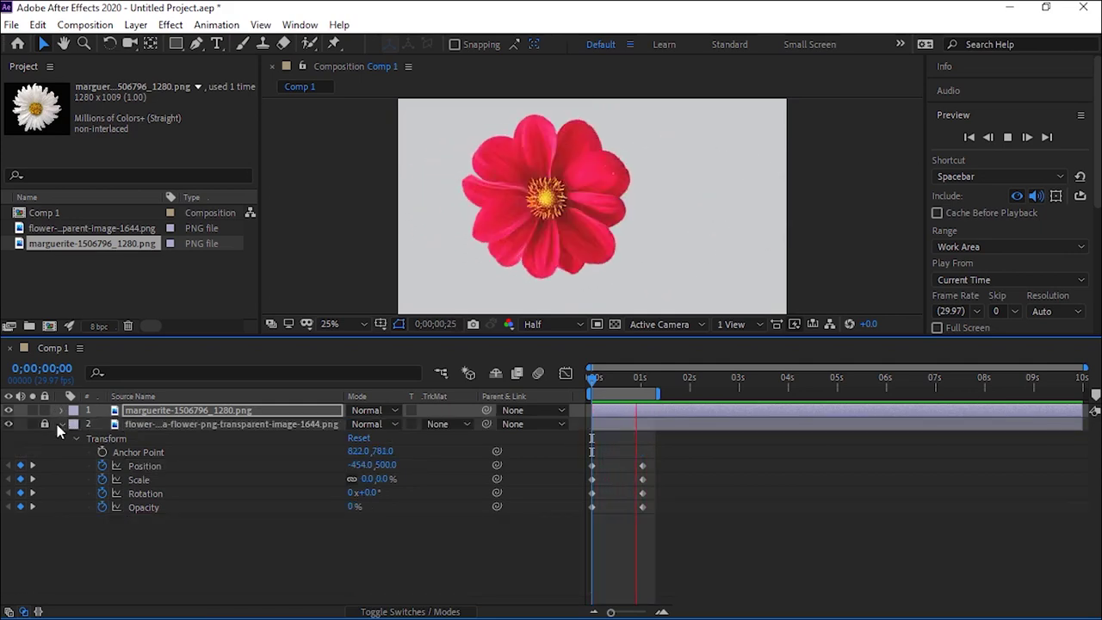
{"action": "left_click", "coordinate": [61, 424]}
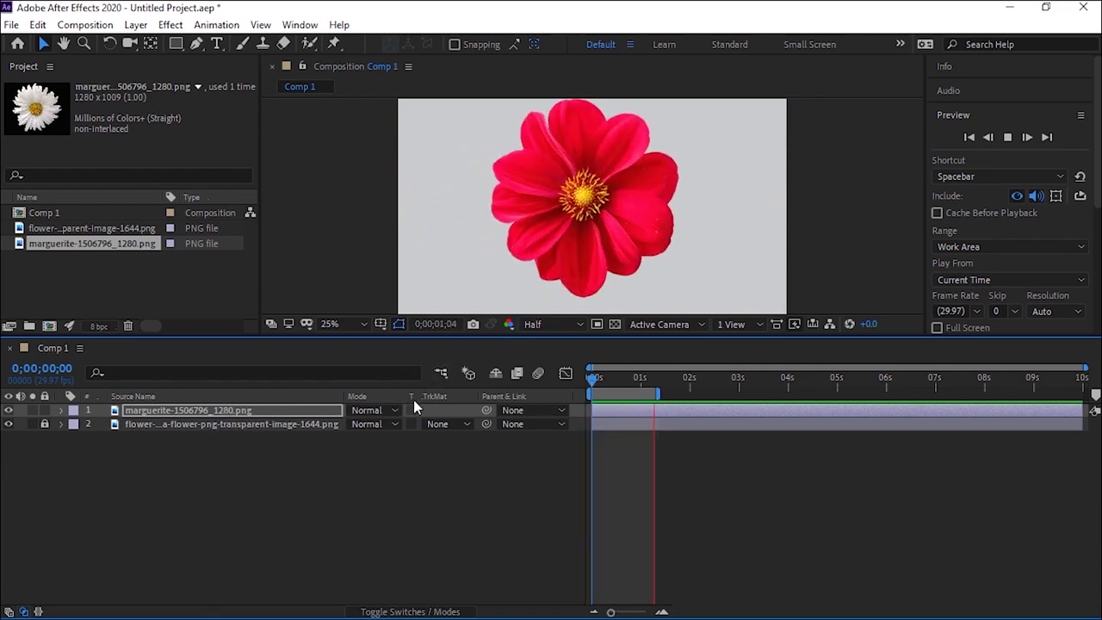
Stop playback and show the marguerite layer's animated properties with U
{"action": "key", "text": "space"}
{"action": "mouse_move", "coordinate": [594, 379]}
{"action": "left_mouse_down"}
{"action": "mouse_move", "coordinate": [583, 380]}
{"action": "mouse_move", "coordinate": [627, 377]}
{"action": "mouse_move", "coordinate": [591, 378]}
{"action": "left_mouse_up"}
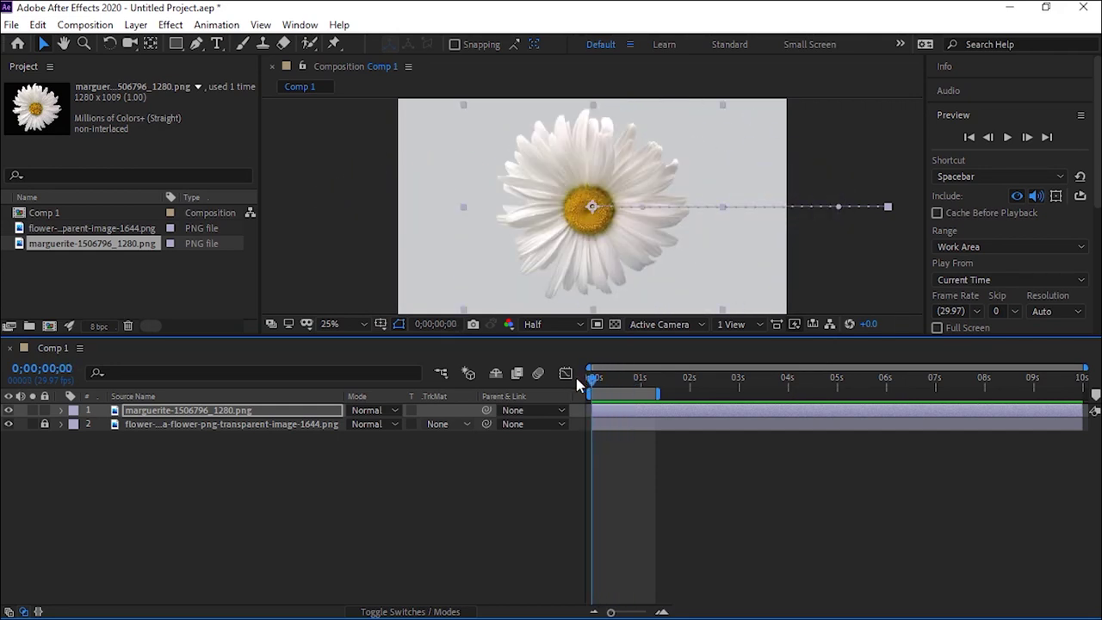
{"action": "left_click", "coordinate": [200, 437]}
{"action": "left_click", "coordinate": [222, 412]}
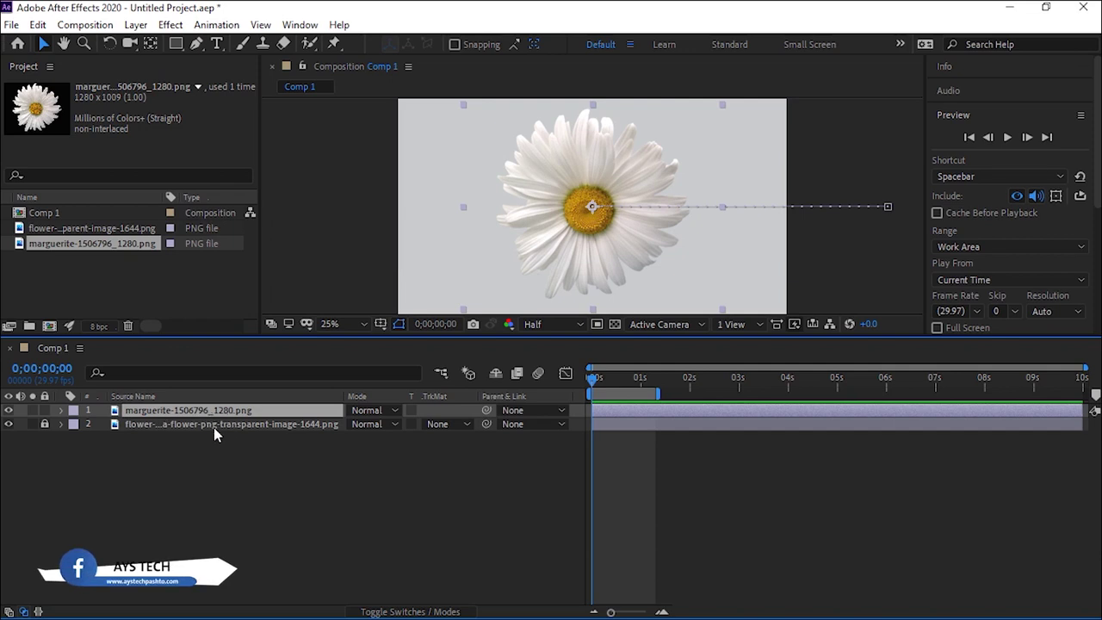
{"action": "key", "text": "u"}
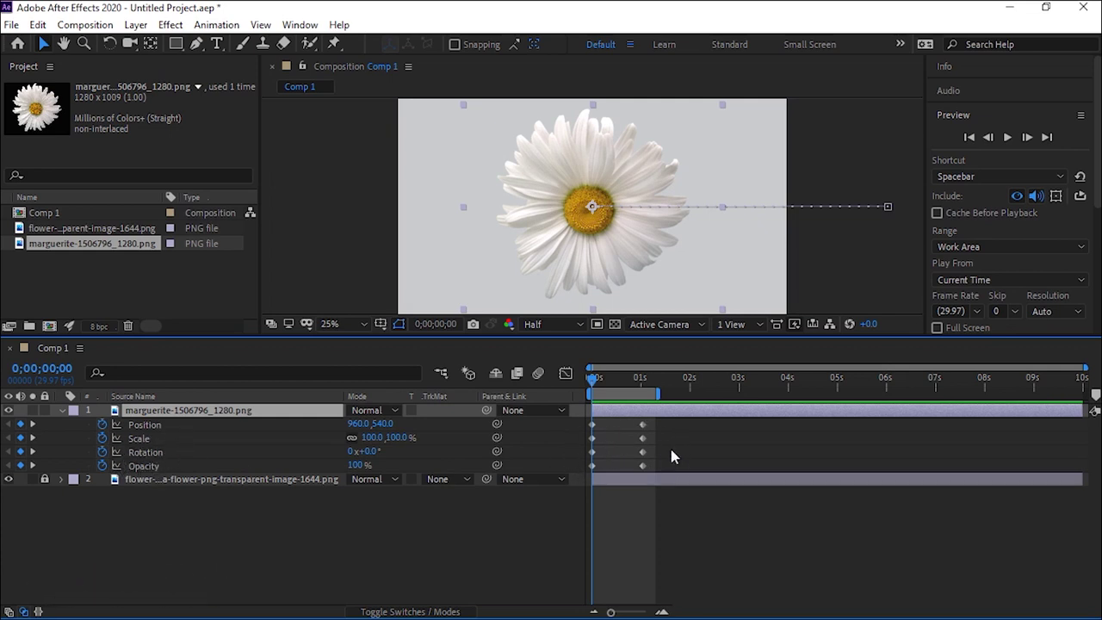
Unlock the red flower layer, review its animated properties, then collapse both layers
{"action": "left_click", "coordinate": [45, 478]}
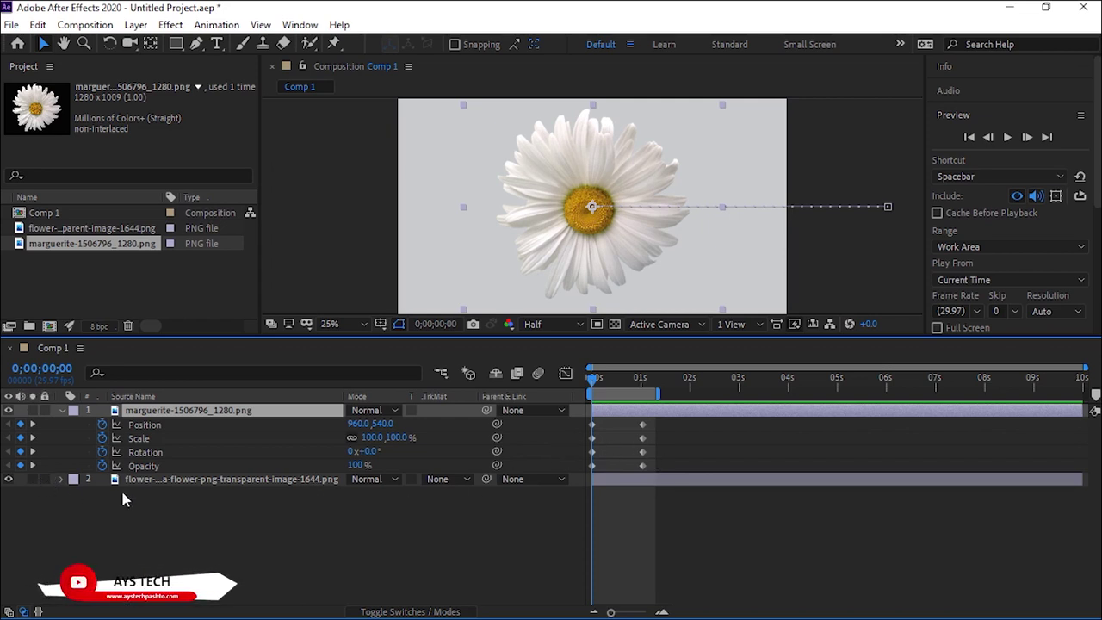
{"action": "left_click", "coordinate": [193, 482]}
{"action": "key", "text": "u"}
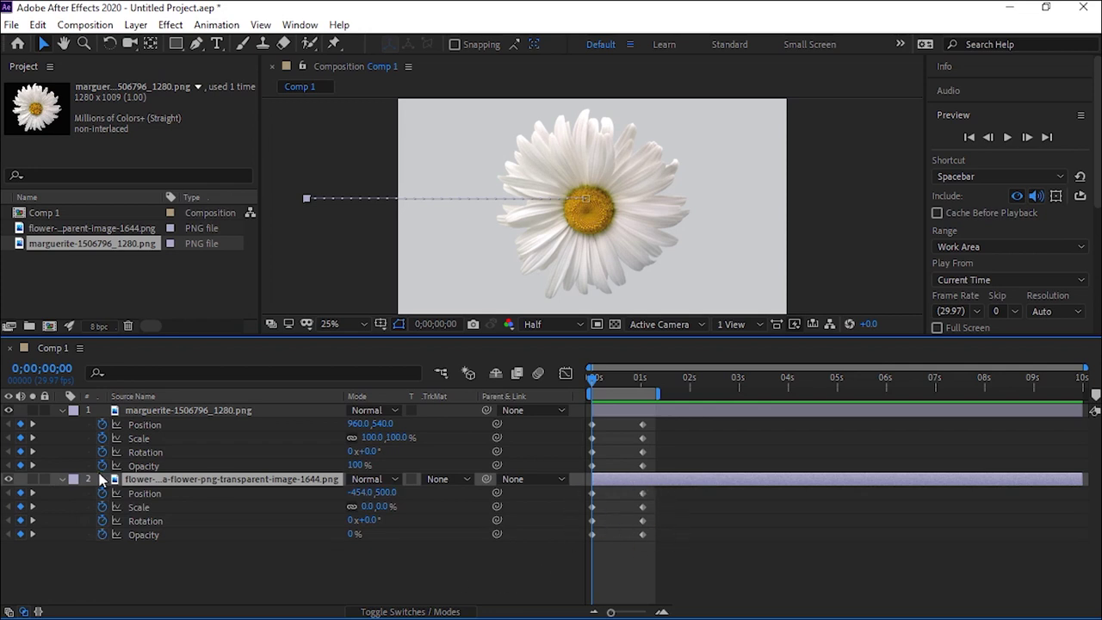
{"action": "left_click", "coordinate": [61, 409]}
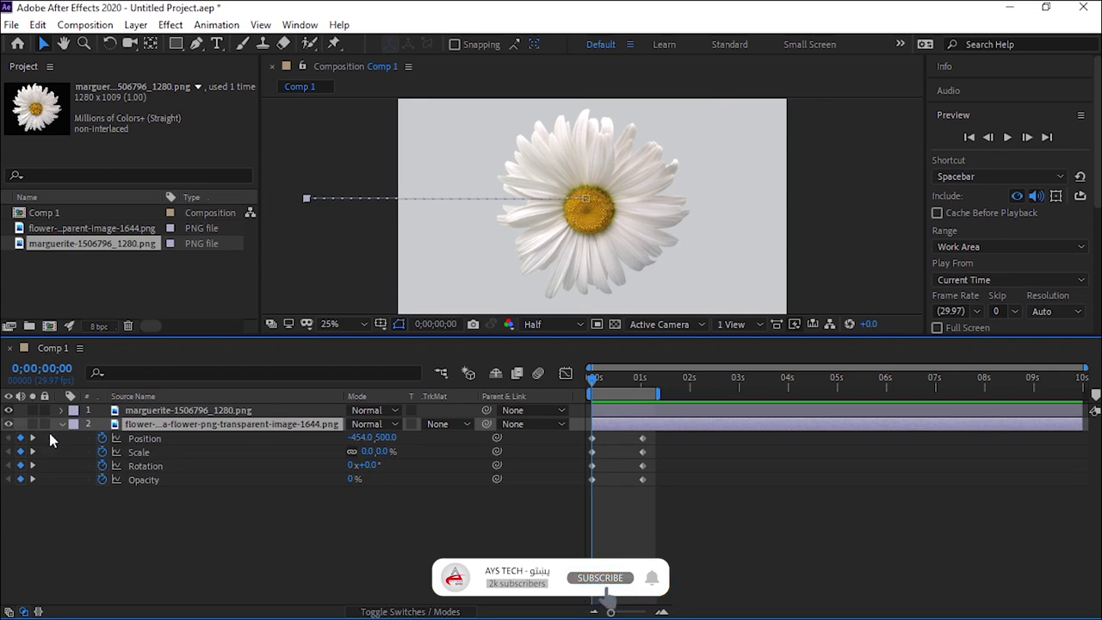
{"action": "left_click", "coordinate": [61, 424]}
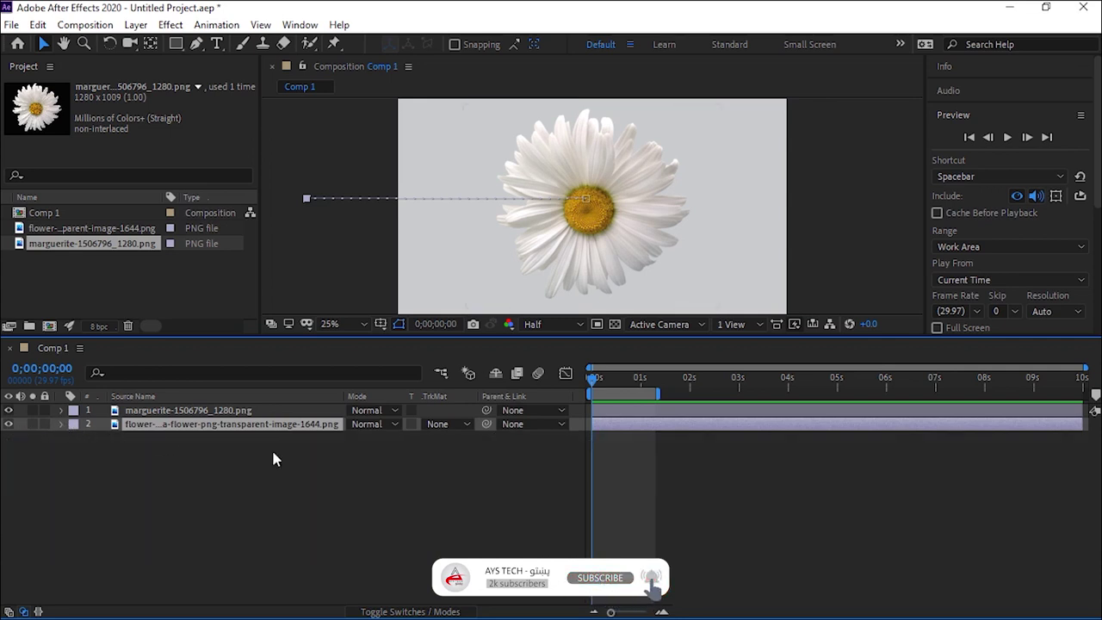